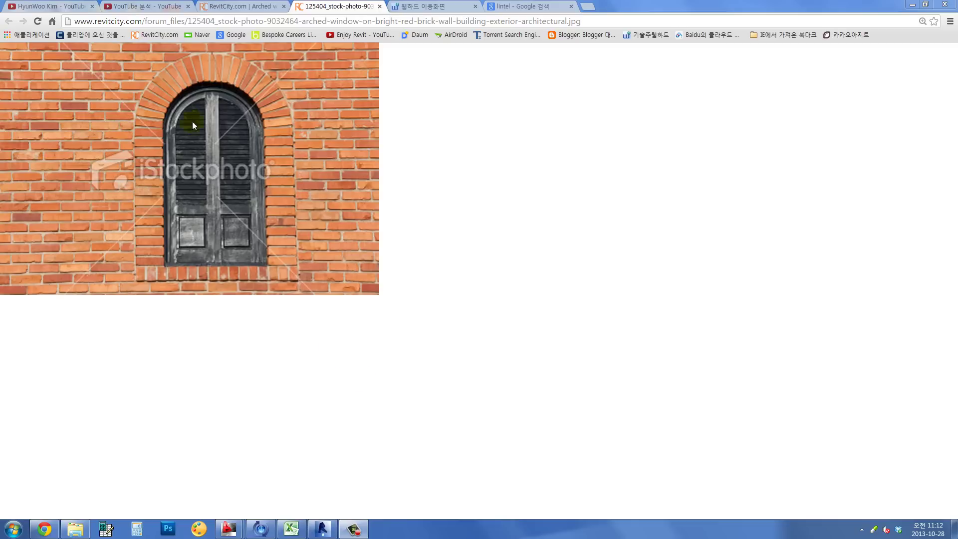
Switch from the arched brick window photo in Chrome to Revit's Recent Files start page.
click(320, 525)
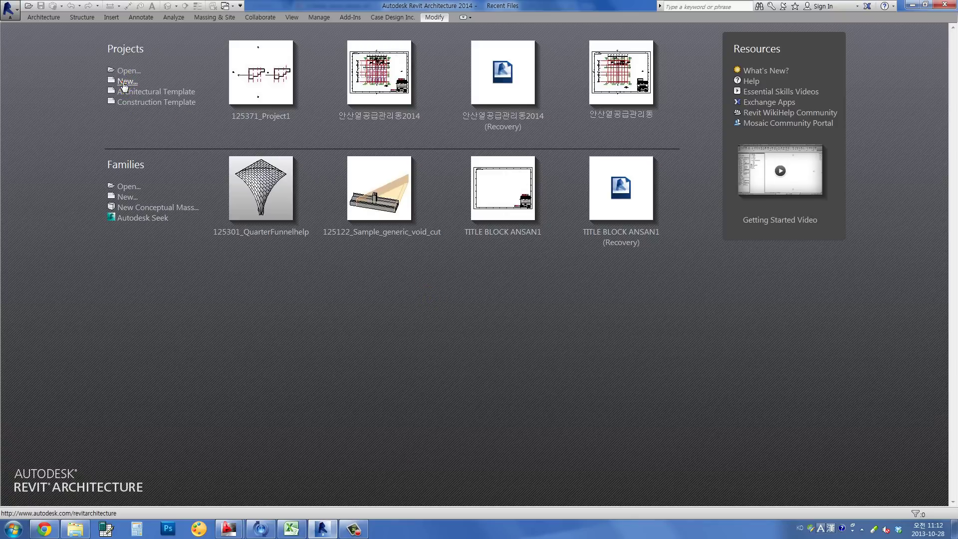
Cancel the new project and create a new family from the Metric Window.rft template.
click(125, 82)
click(493, 299)
click(126, 199)
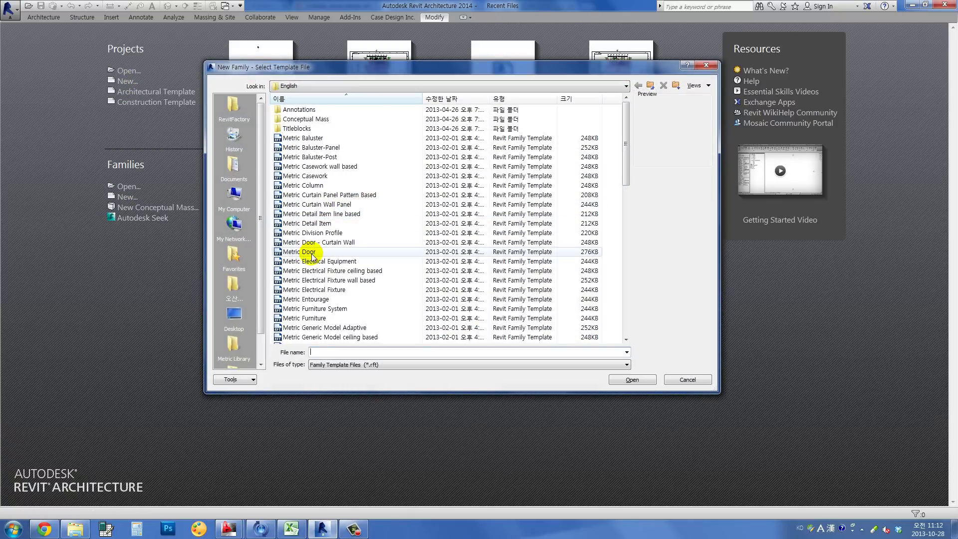
scroll(312, 253, down, 1)
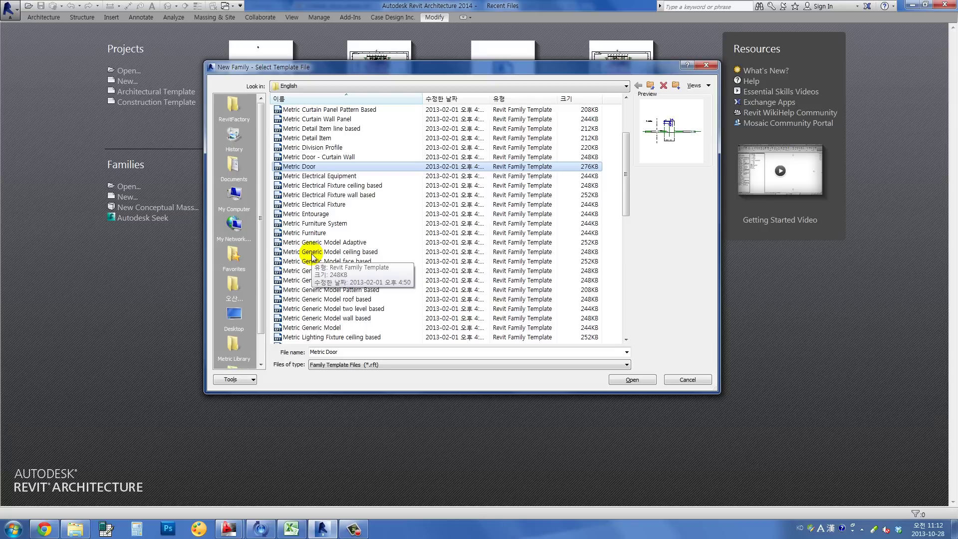
scroll(312, 256, down, 4)
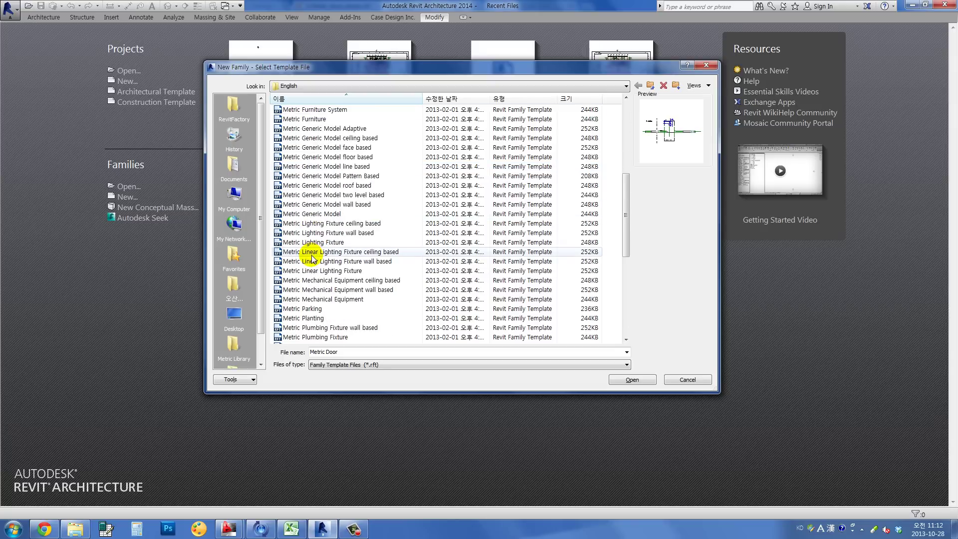
scroll(311, 256, up, 2)
scroll(312, 255, up, 1)
scroll(319, 270, down, 7)
scroll(322, 277, down, 4)
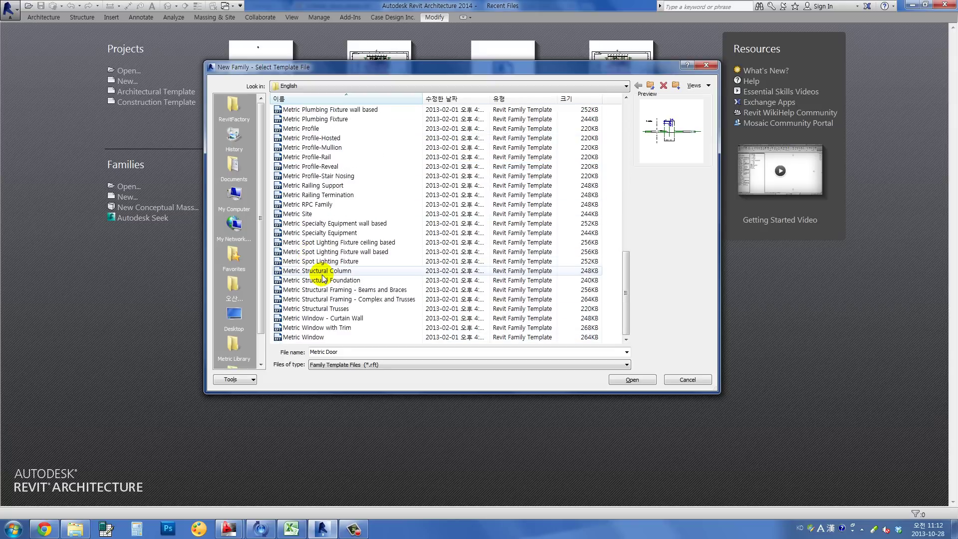
click(332, 337)
click(621, 380)
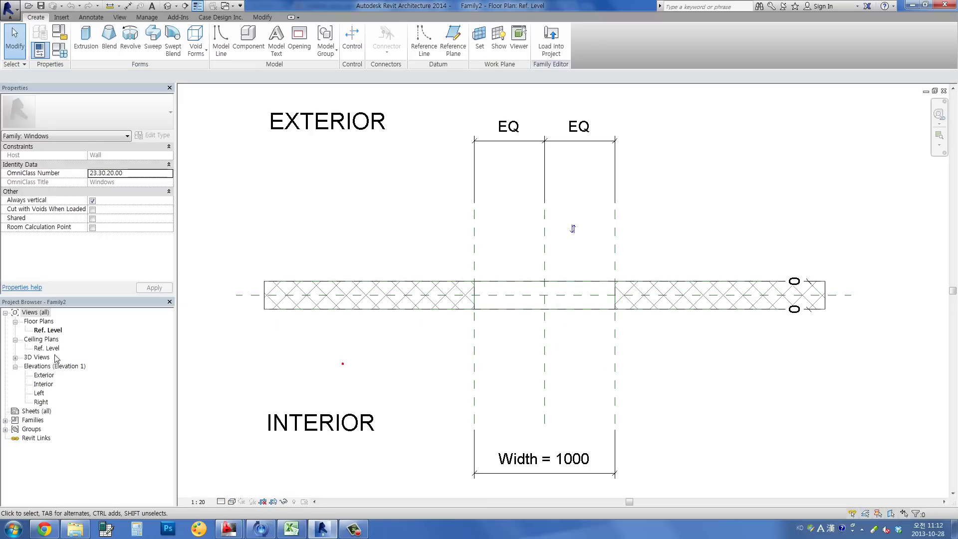
In the Exterior elevation, replace the opening sketch's flat top line with a semicircular 3-point arc.
double_click(43, 375)
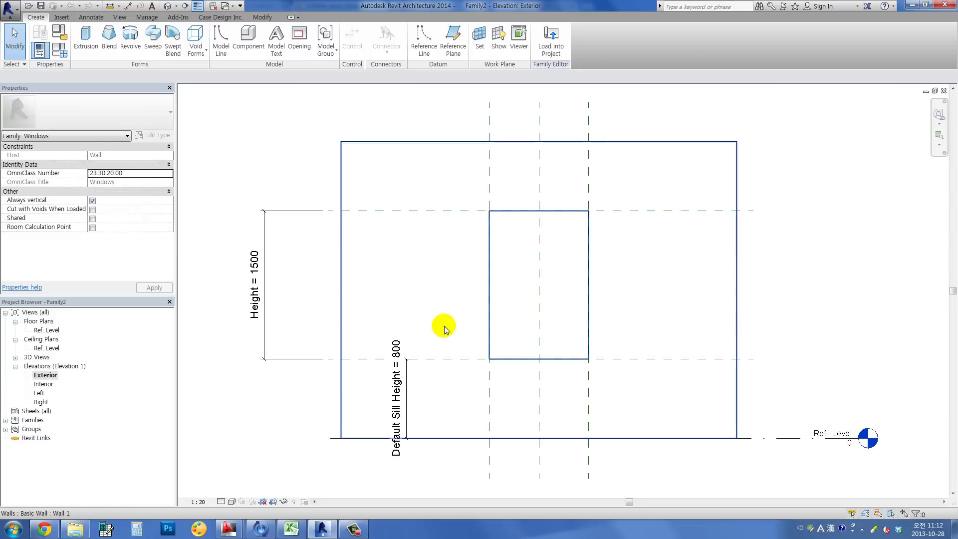
click(489, 301)
middle_drag(503, 302, 428, 311)
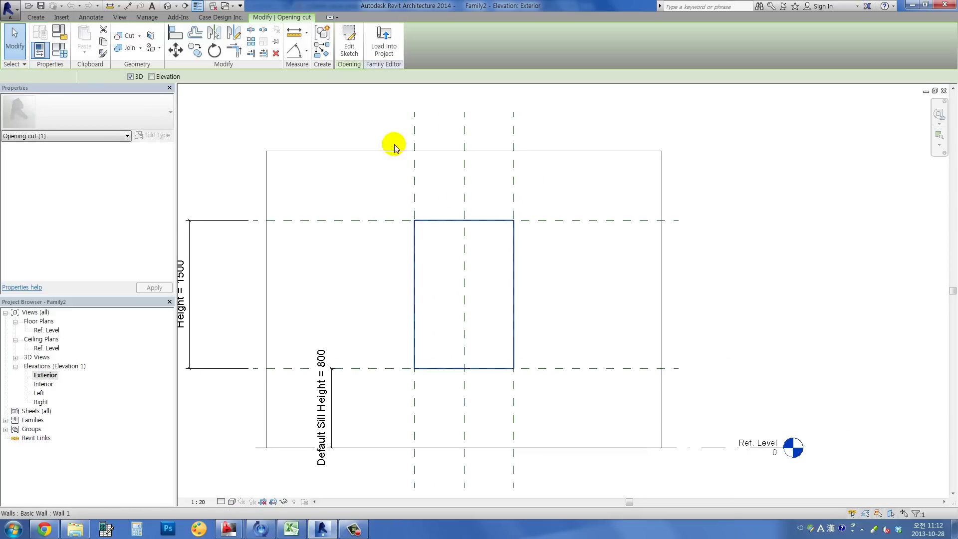
click(365, 44)
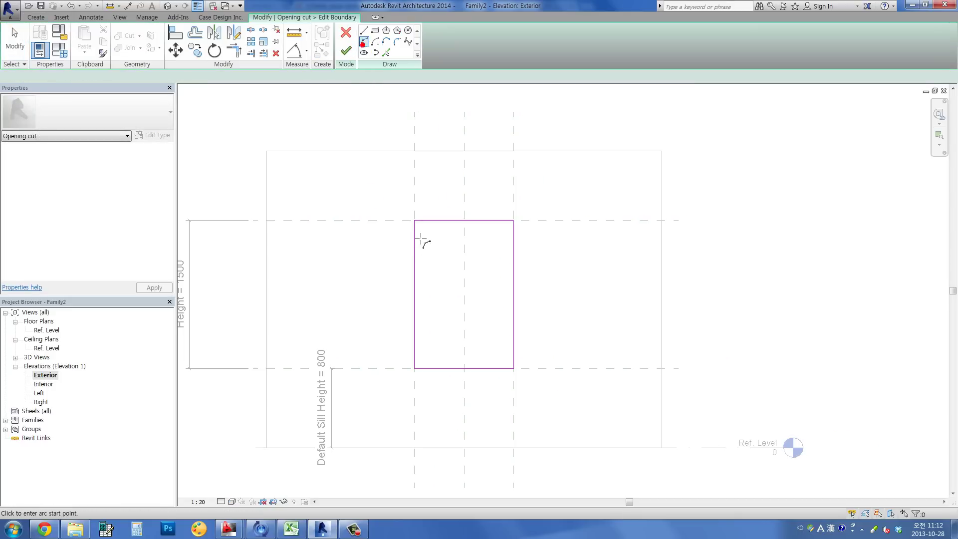
click(415, 220)
click(514, 220)
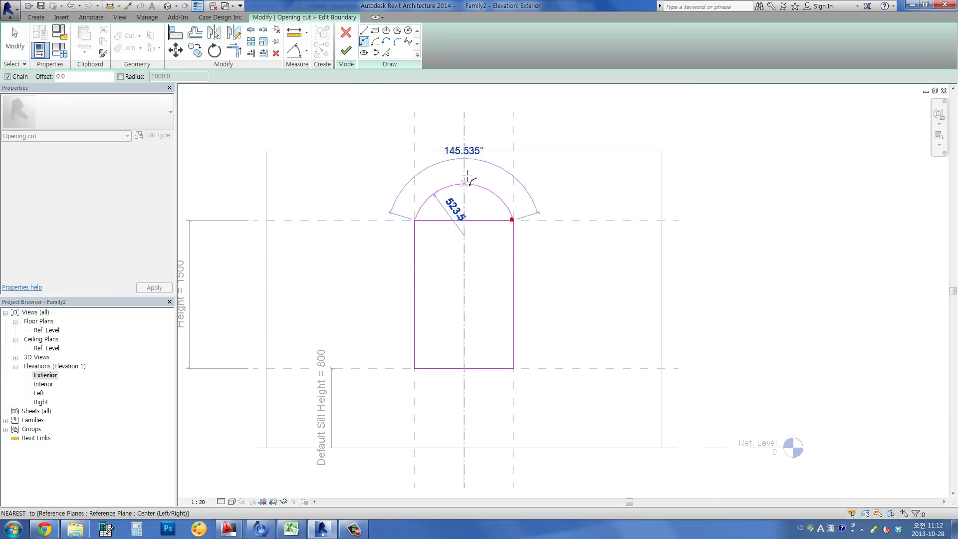
click(465, 169)
key(Escape)
key(Escape)
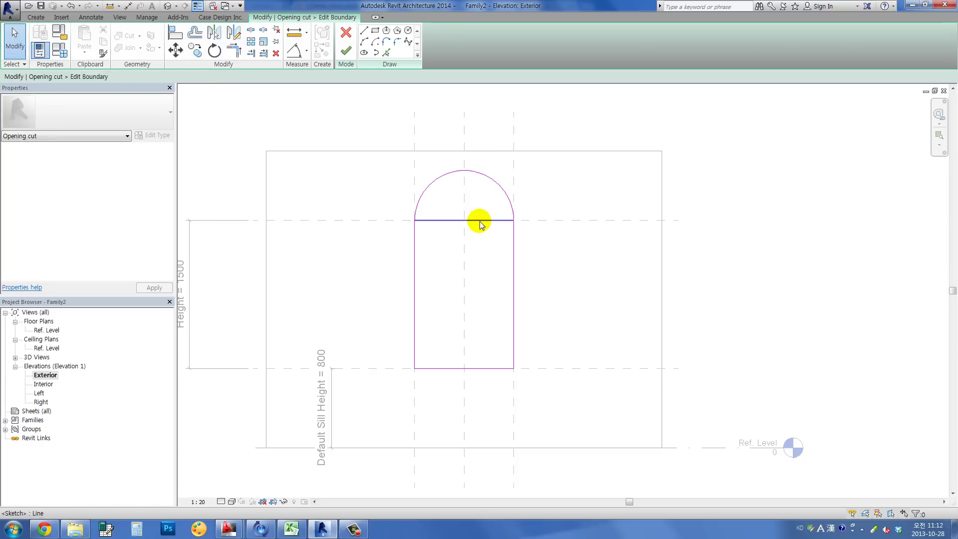
click(477, 220)
key(Delete)
click(345, 56)
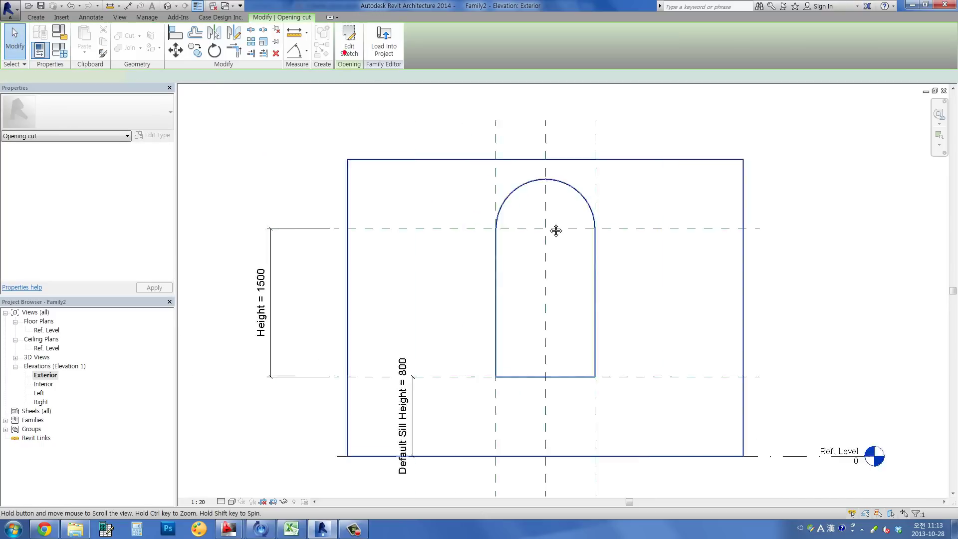
click(59, 47)
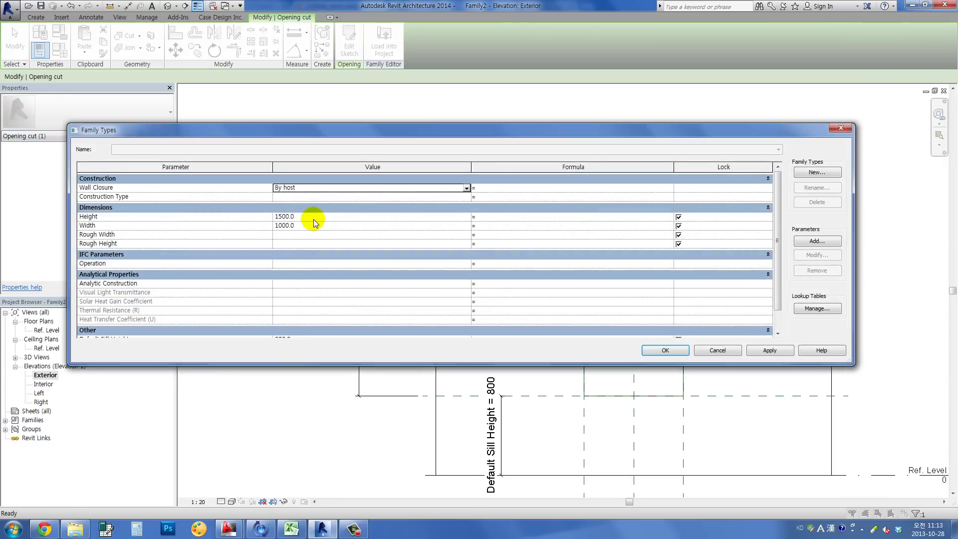
Apply Height 1000 and orbit the 3D view to inspect the shorter arched opening.
click(688, 350)
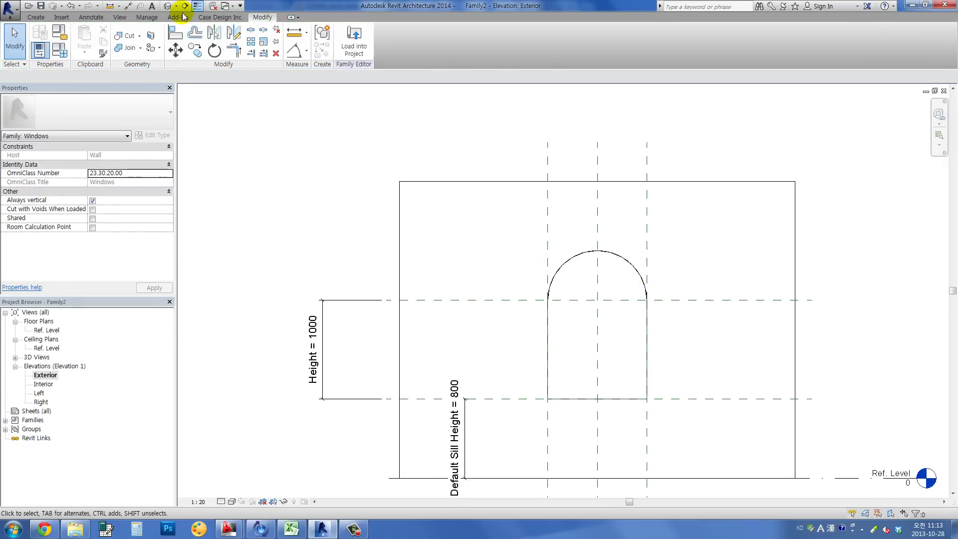
click(173, 11)
mouse_move(588, 214)
shift+middle_down()
mouse_move(578, 245)
mouse_move(623, 254)
mouse_move(310, 281)
mouse_move(612, 299)
mouse_move(440, 295)
shift+middle_up()
scroll(612, 300, up, 2)
Create a sweep whose path is picked along the arched opening edge.
click(35, 17)
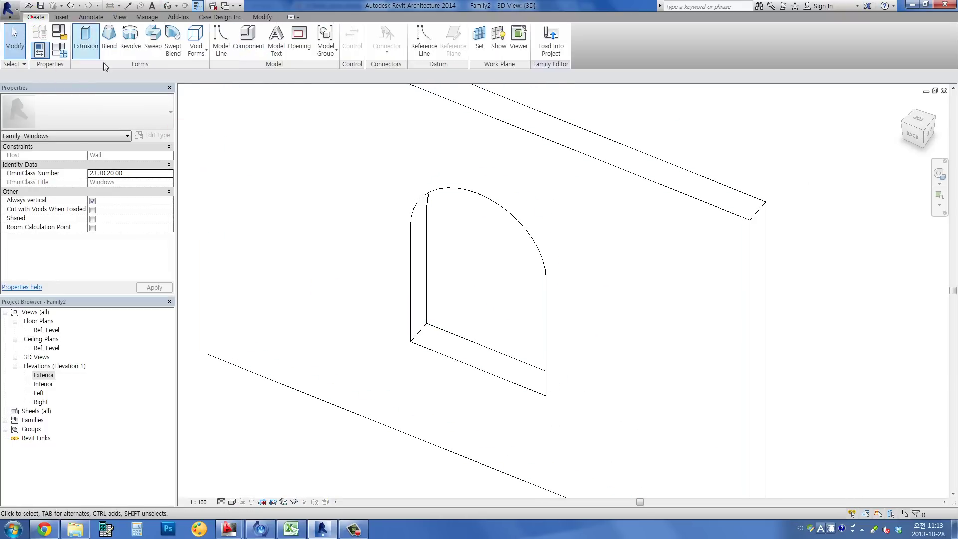
click(153, 40)
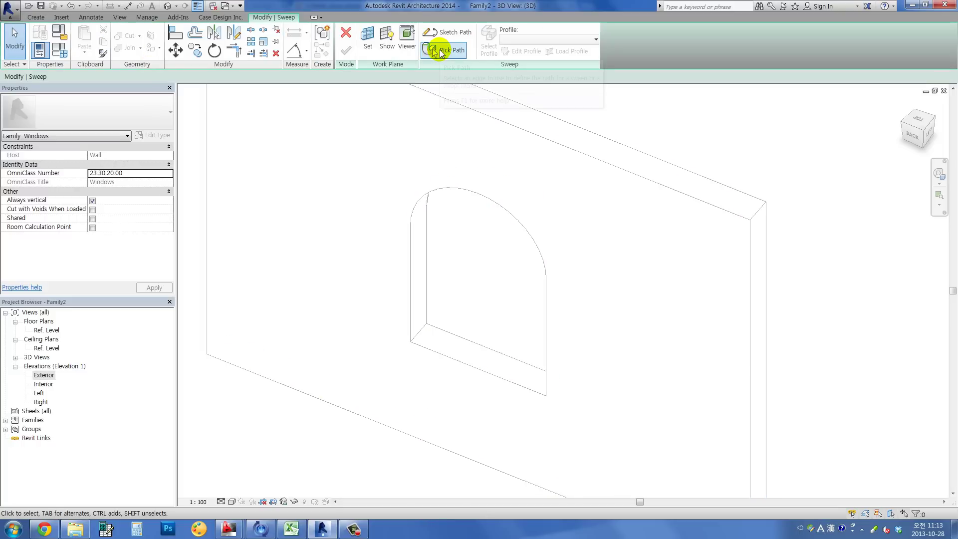
click(440, 50)
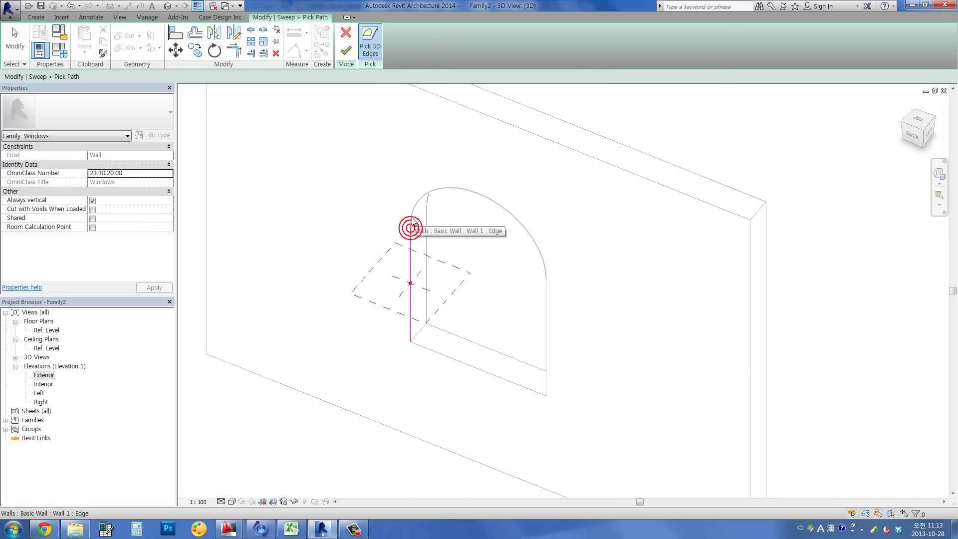
click(412, 221)
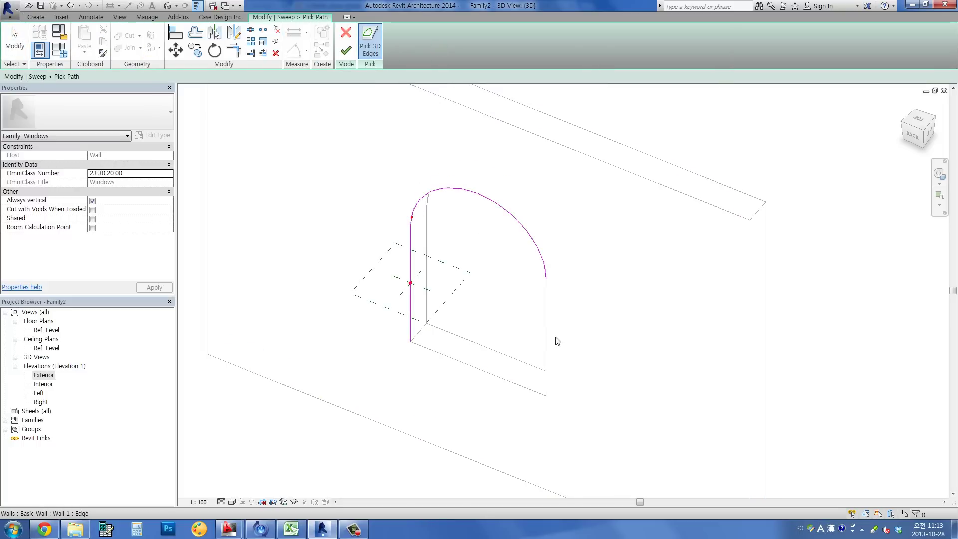
click(346, 52)
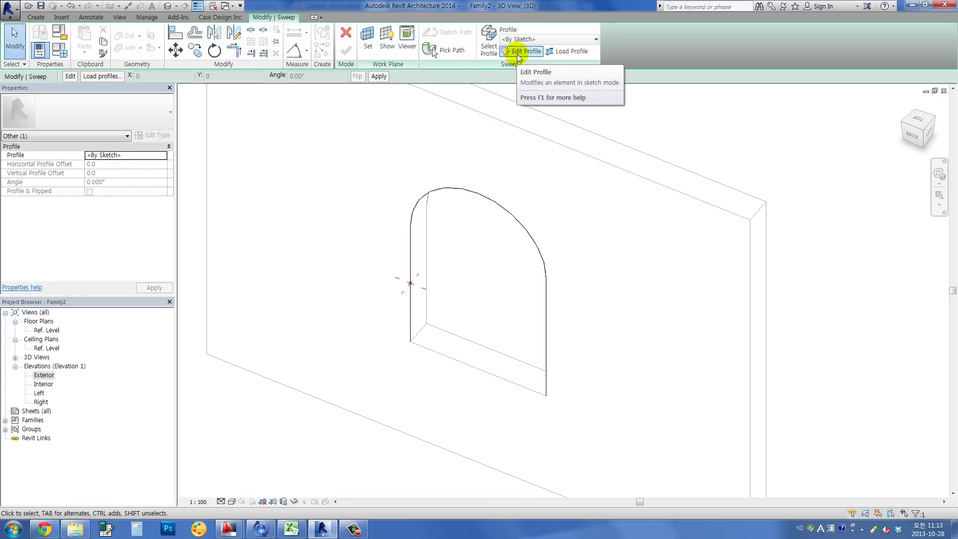
click(518, 52)
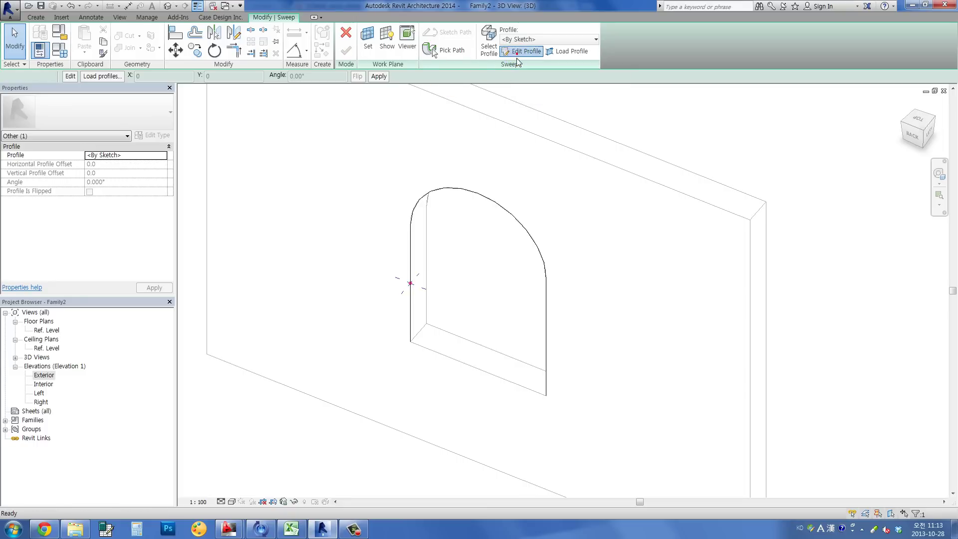
Draw the thin rectangular lintel profile in the Ref. Level floor plan.
double_click(46, 331)
scroll(537, 328, up, 2)
scroll(522, 325, up, 2)
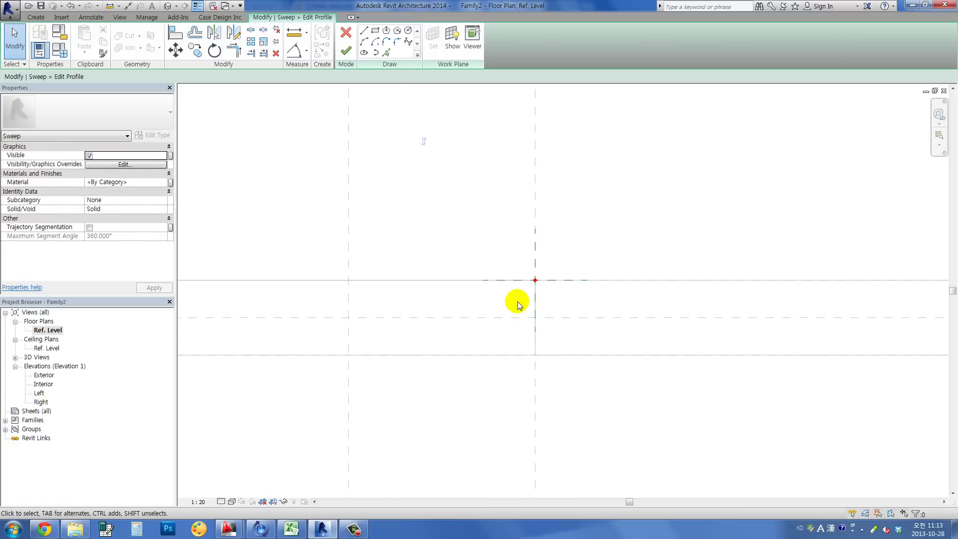
click(375, 31)
scroll(545, 190, up, 2)
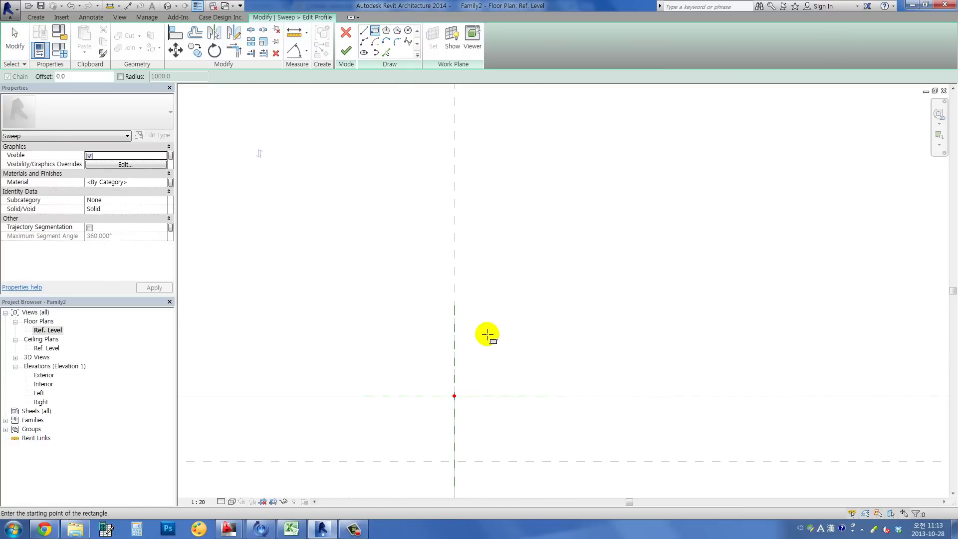
click(454, 396)
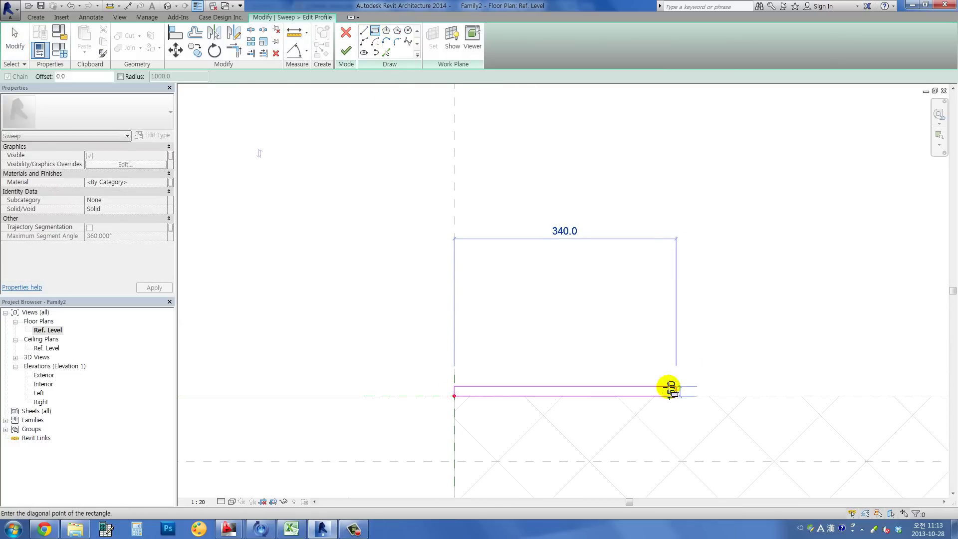
click(589, 394)
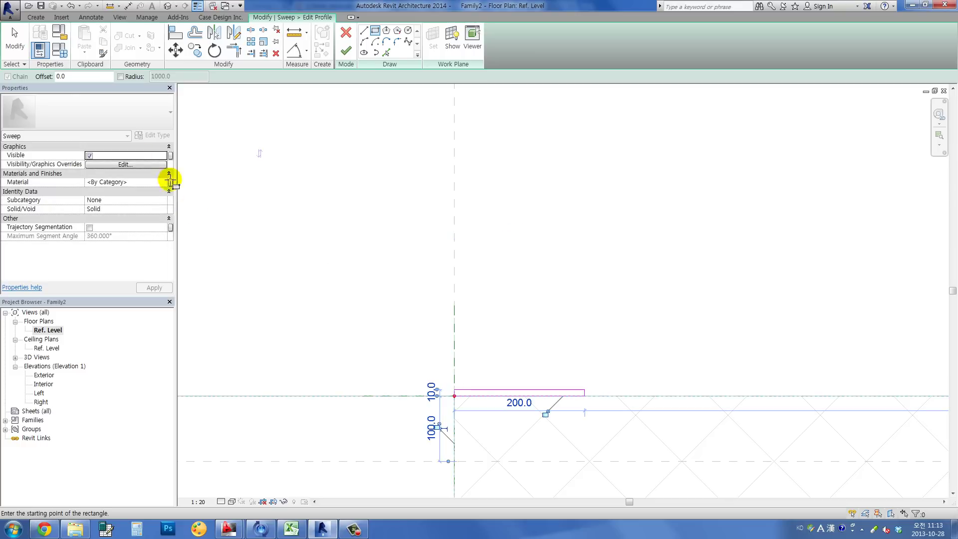
click(16, 39)
key(Escape)
scroll(573, 353, up, 3)
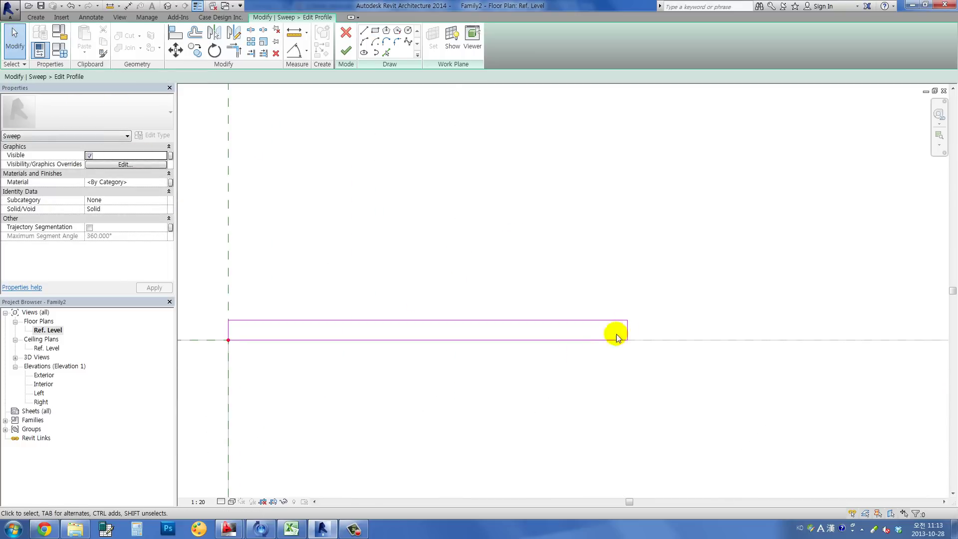
scroll(615, 332, up, 2)
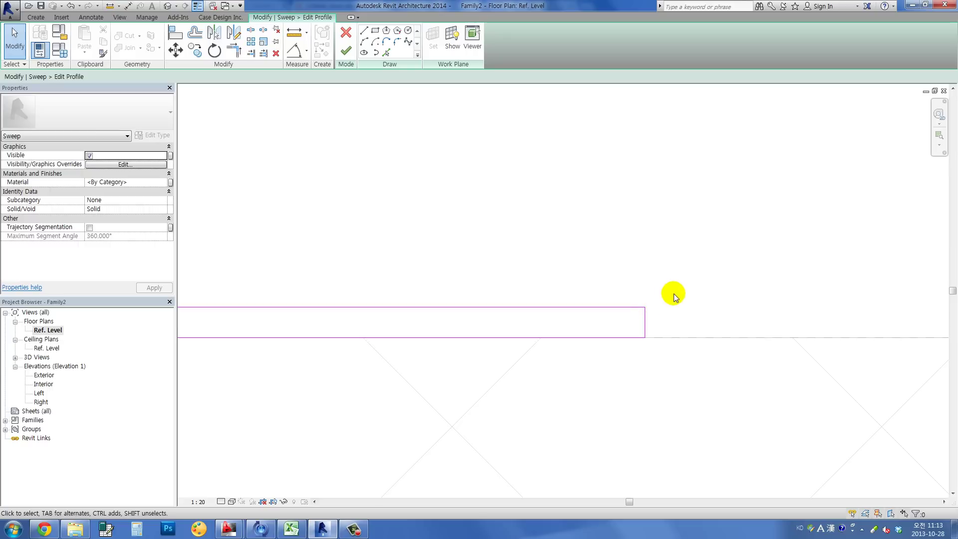
Finish the profile and sweep, then select the arched sweep in 3D to set its material.
click(344, 54)
click(347, 52)
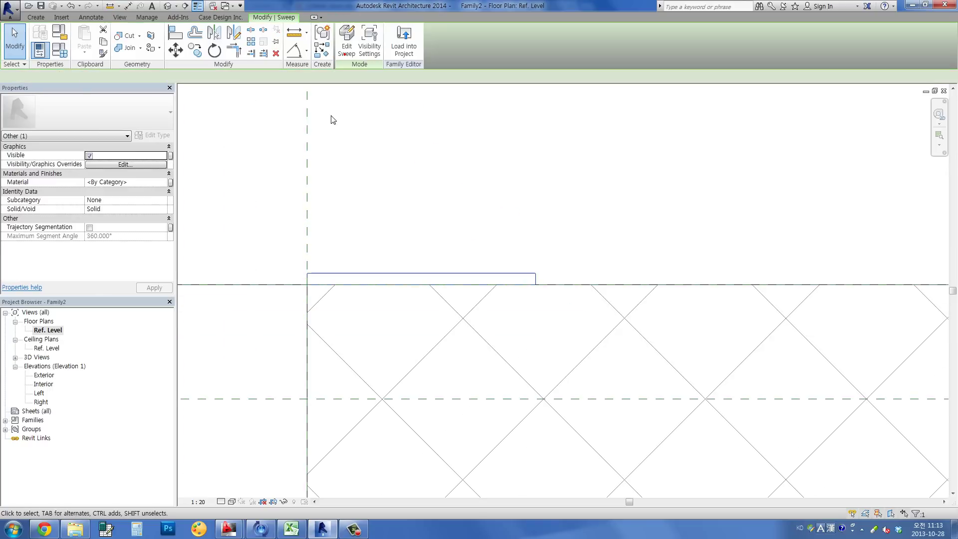
click(163, 11)
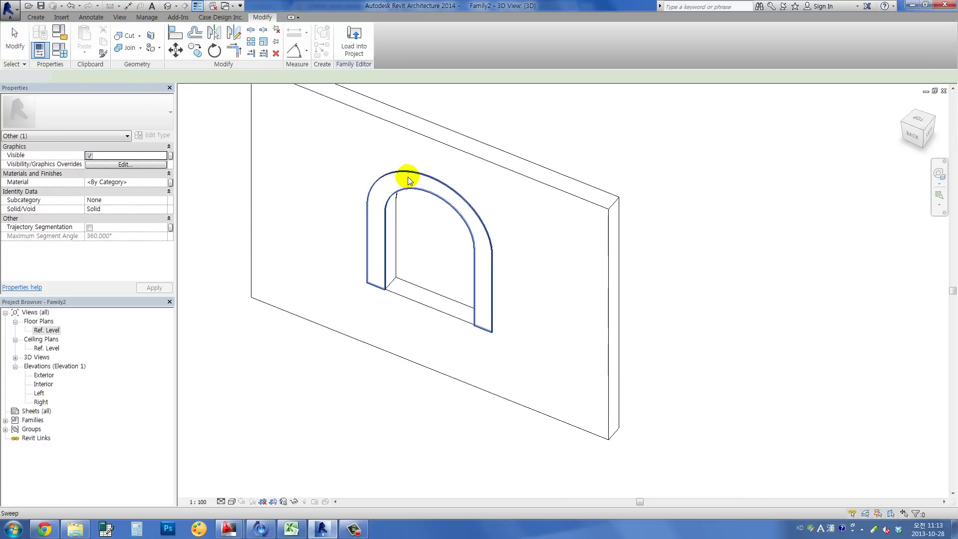
click(406, 187)
click(152, 182)
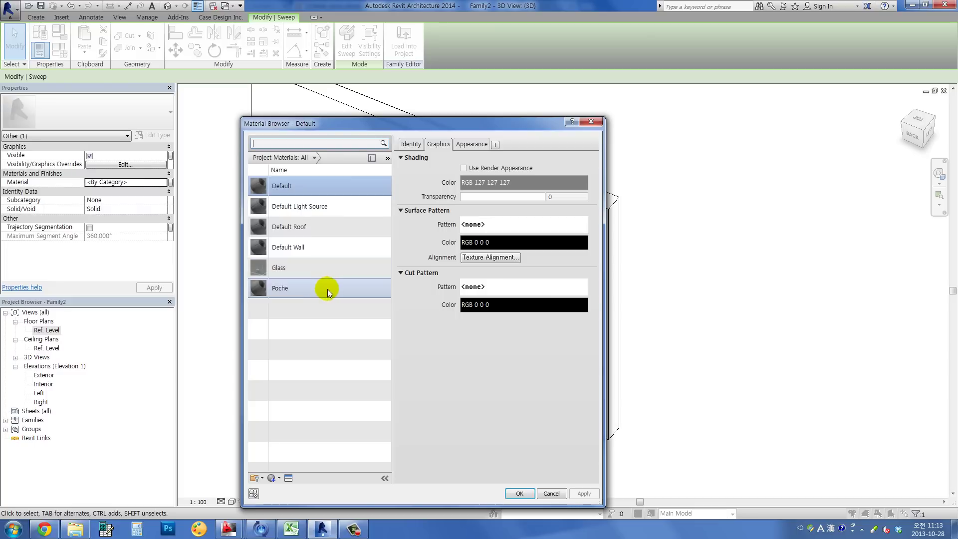
Create a new material in the Material Browser and rename it 'lintel brick'.
click(273, 481)
click(310, 481)
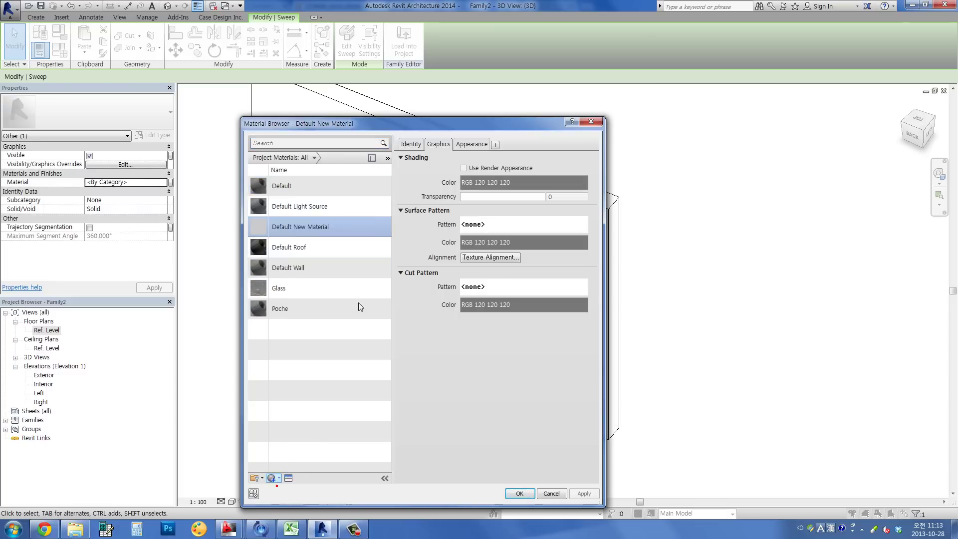
click(411, 144)
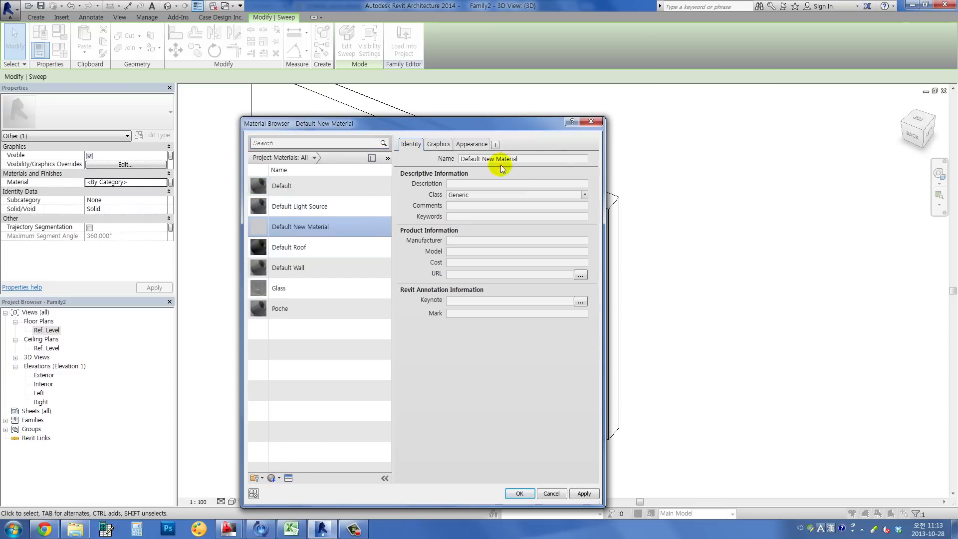
click(529, 160)
double_click(544, 159)
text(lintel bick)
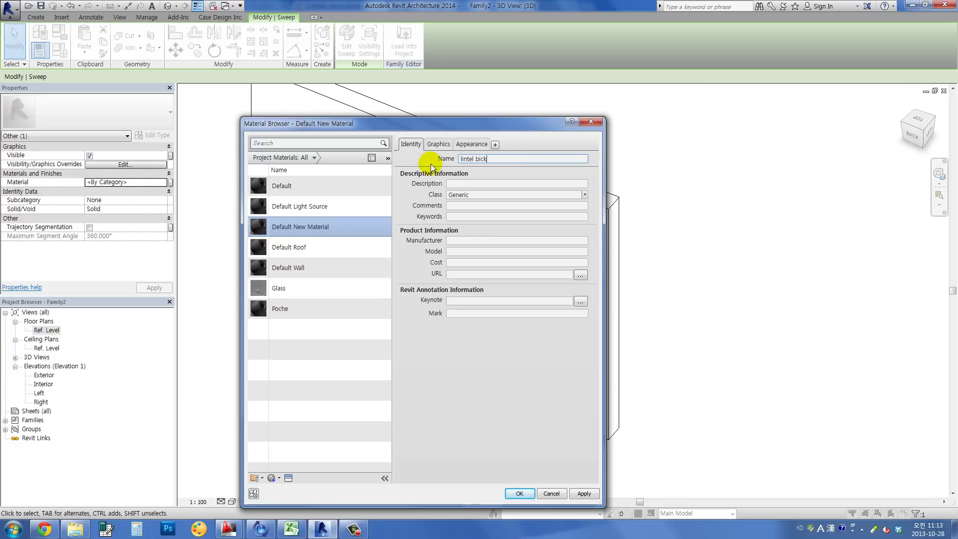
key(Return)
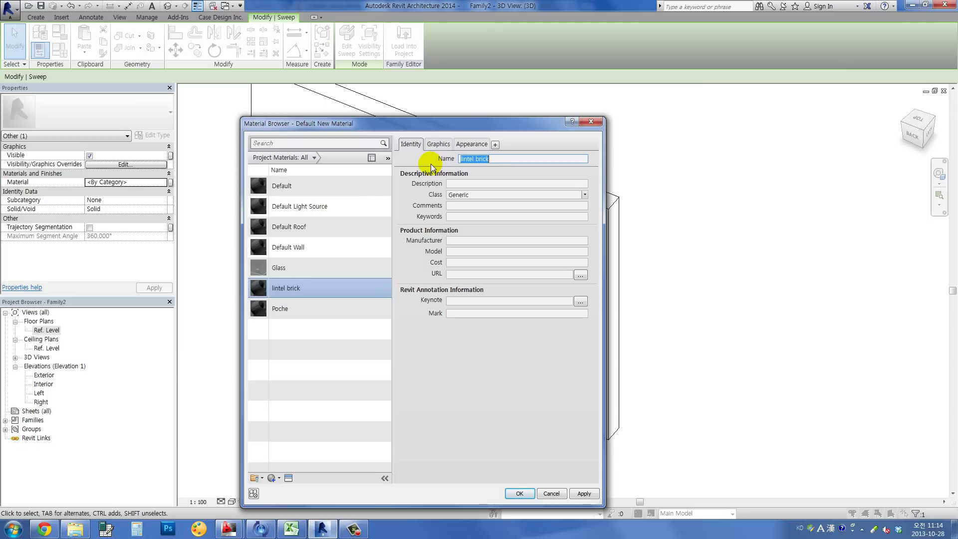
click(433, 146)
click(519, 226)
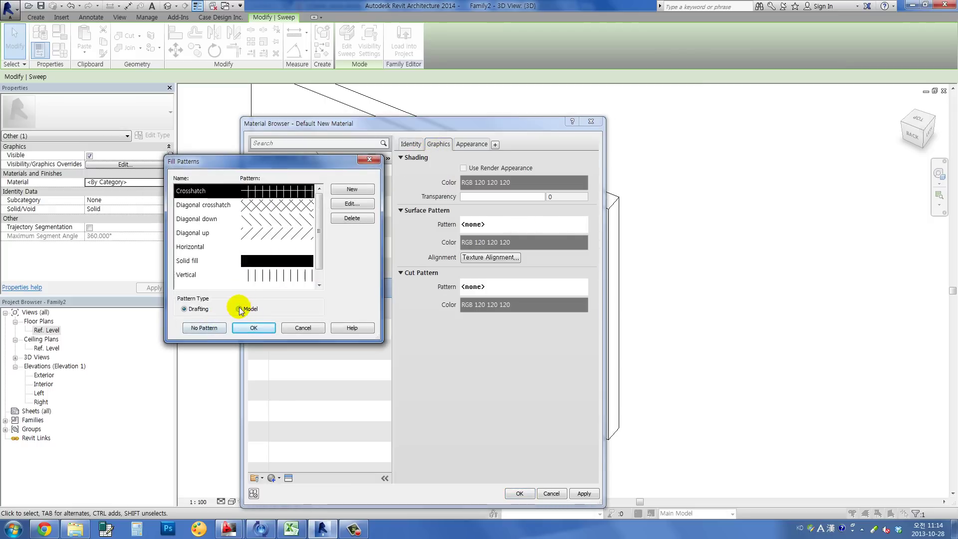
Create a model fill pattern 'lintel brick' of parallel lines at 90° spaced 100.
click(239, 310)
click(345, 192)
text(Intel bric)
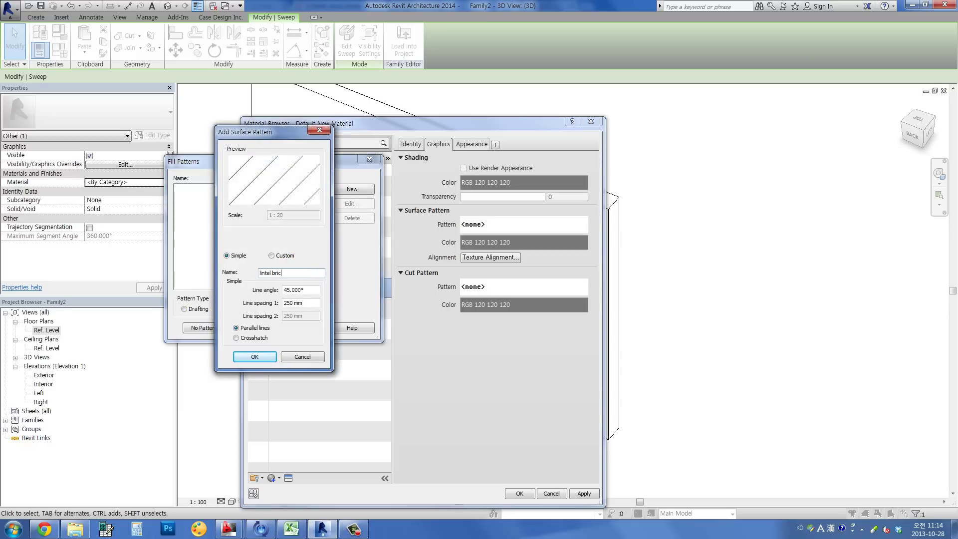
text(k)
key(Return)
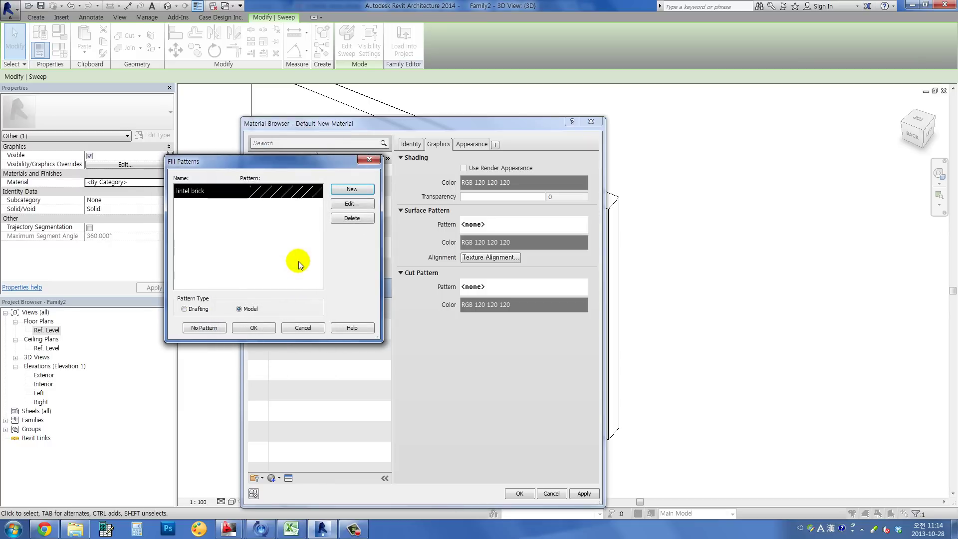
click(351, 204)
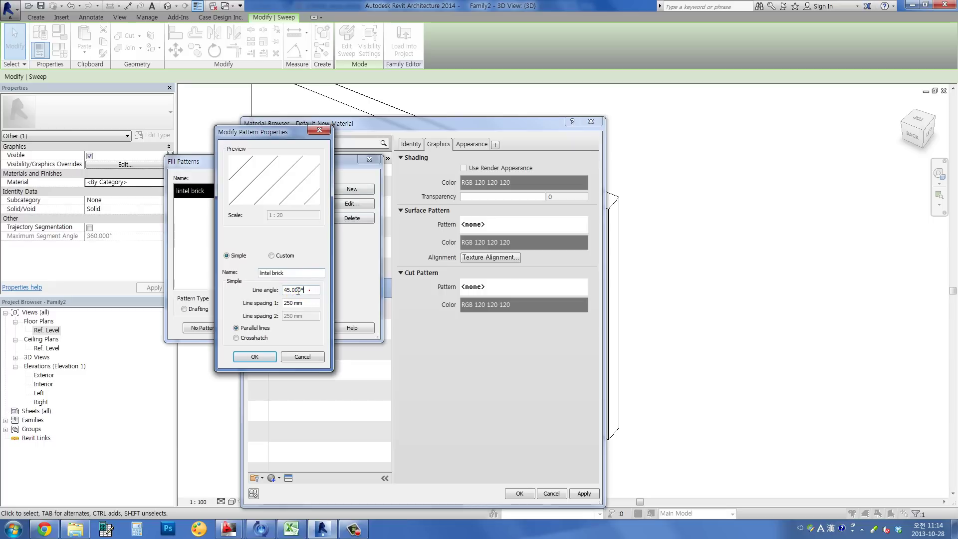
text(90)
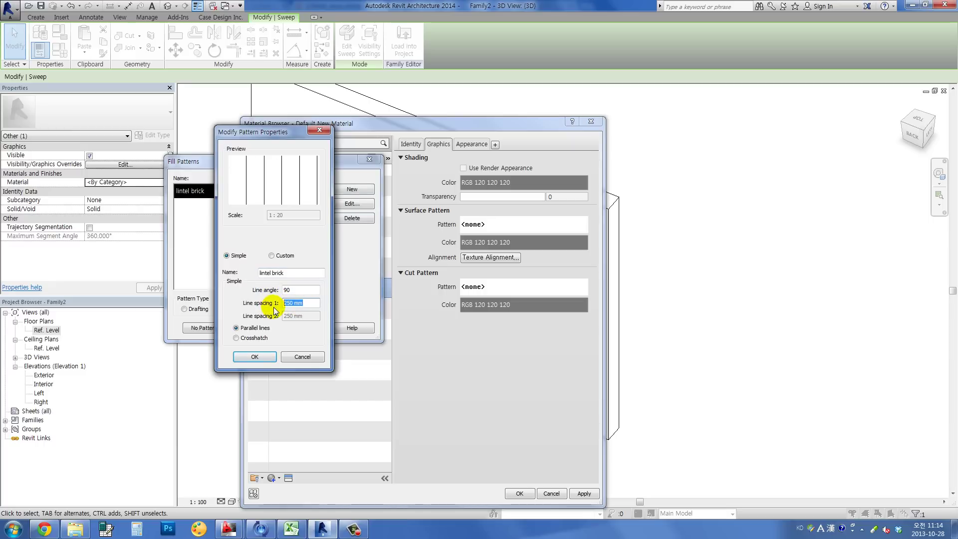
text(100)
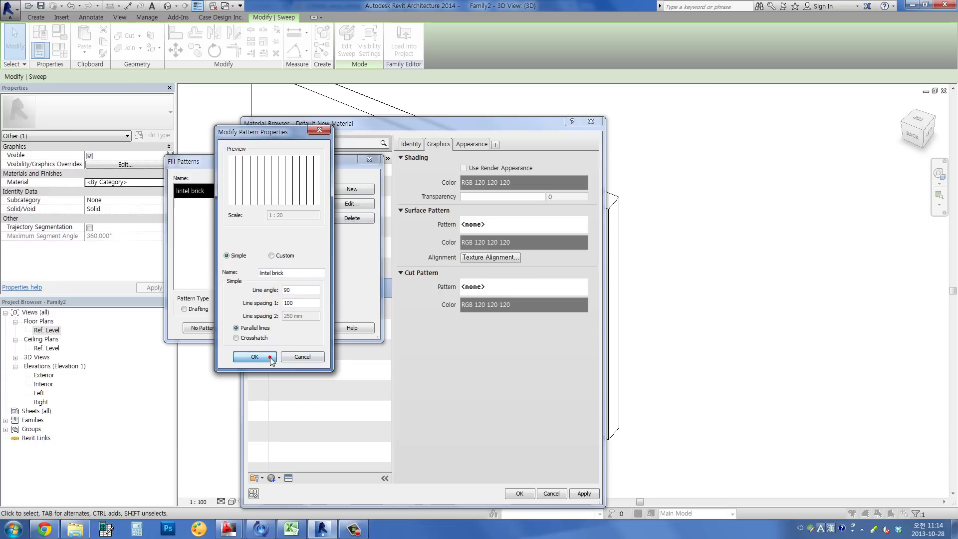
click(271, 357)
Use it as the surface pattern and apply the lintel brick material to the arched sweep.
click(258, 328)
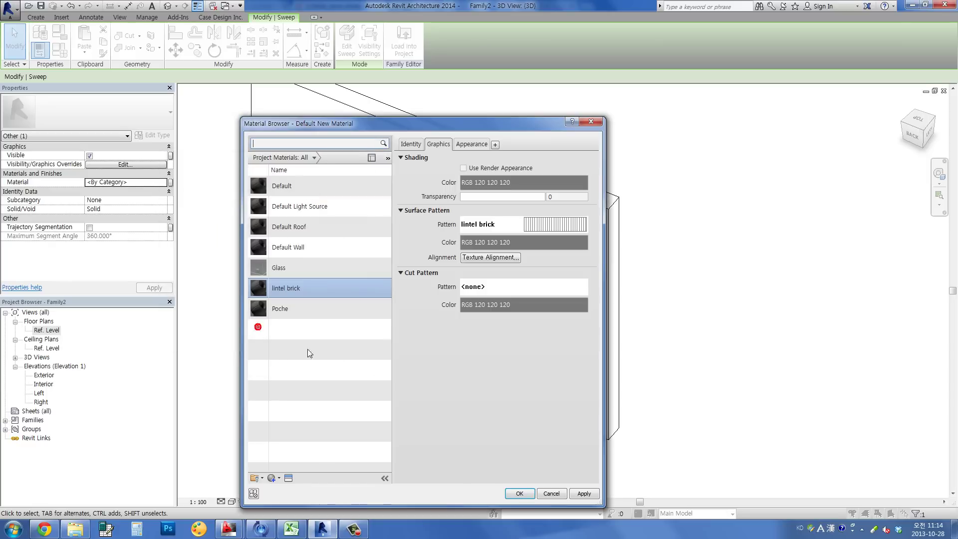
click(518, 494)
click(437, 192)
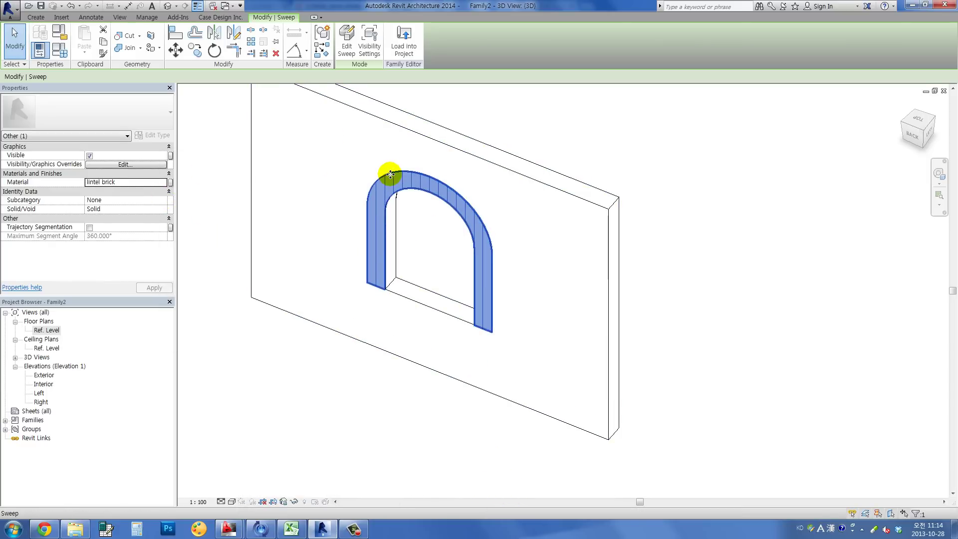
click(348, 40)
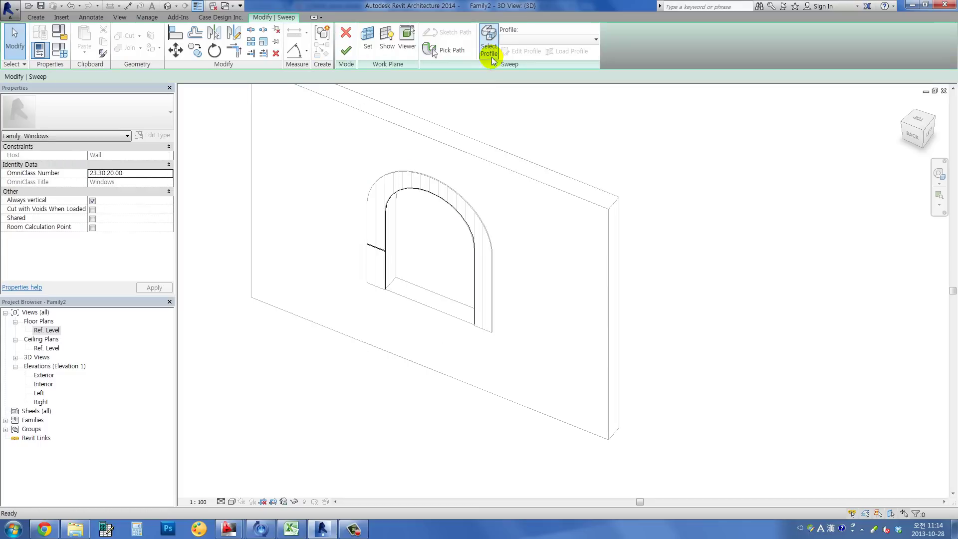
In the Ref. Level plan, drag the lintel profile's top-left corner slightly down.
click(521, 51)
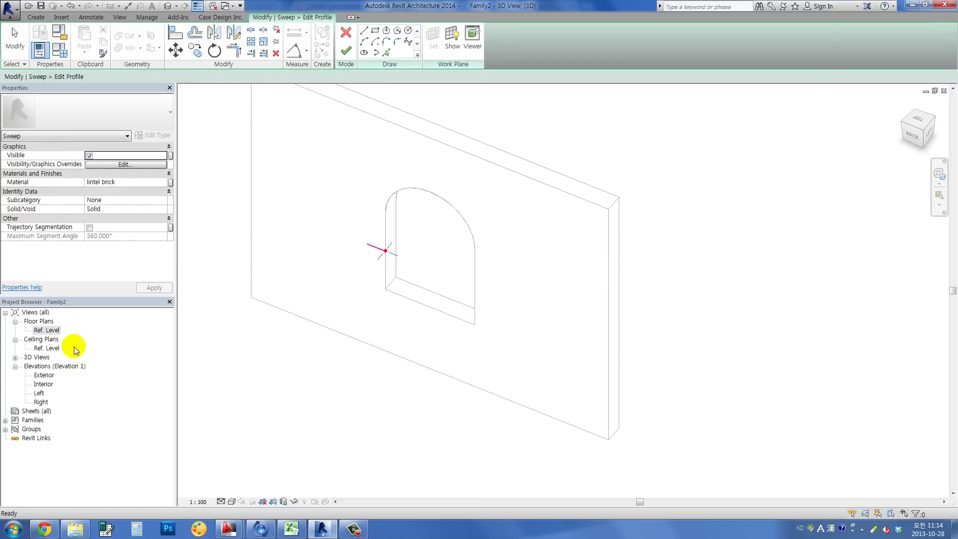
click(50, 330)
double_click(53, 332)
scroll(517, 307, up, 2)
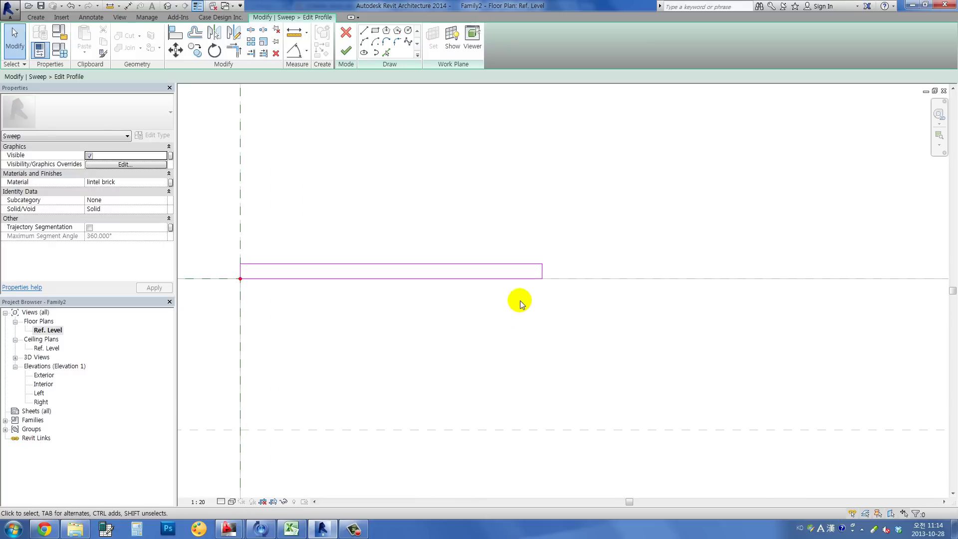
scroll(400, 267, up, 1)
scroll(398, 274, up, 1)
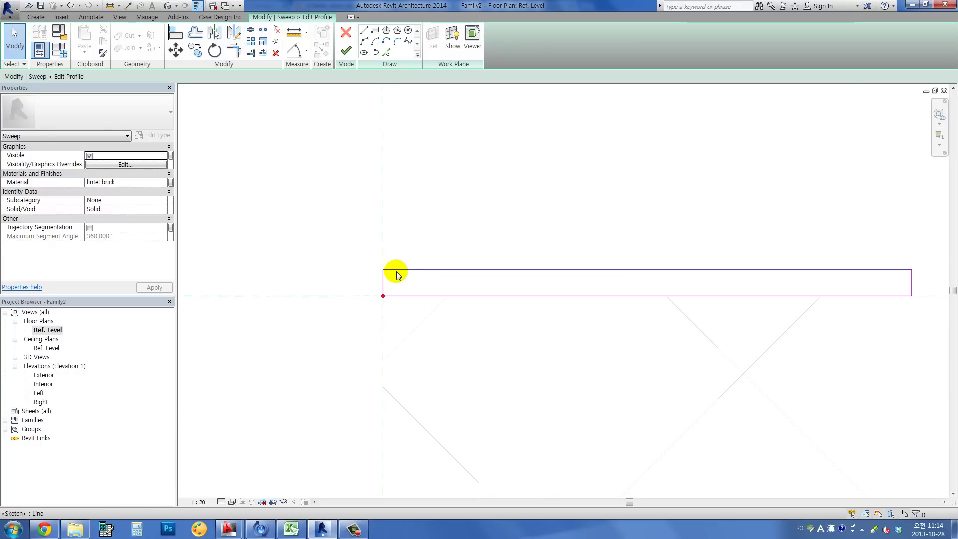
click(384, 282)
scroll(383, 281, up, 3)
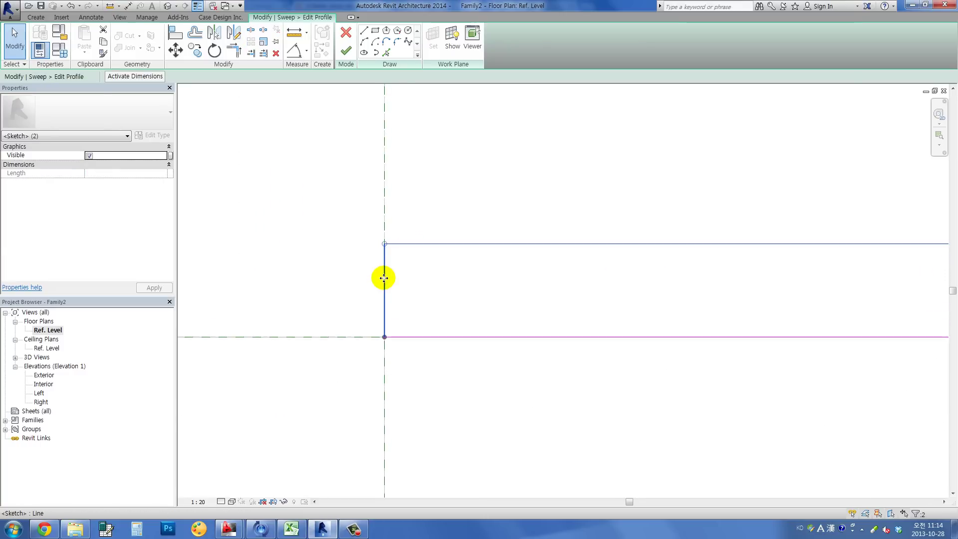
scroll(384, 273, up, 1)
drag(385, 234, 384, 244)
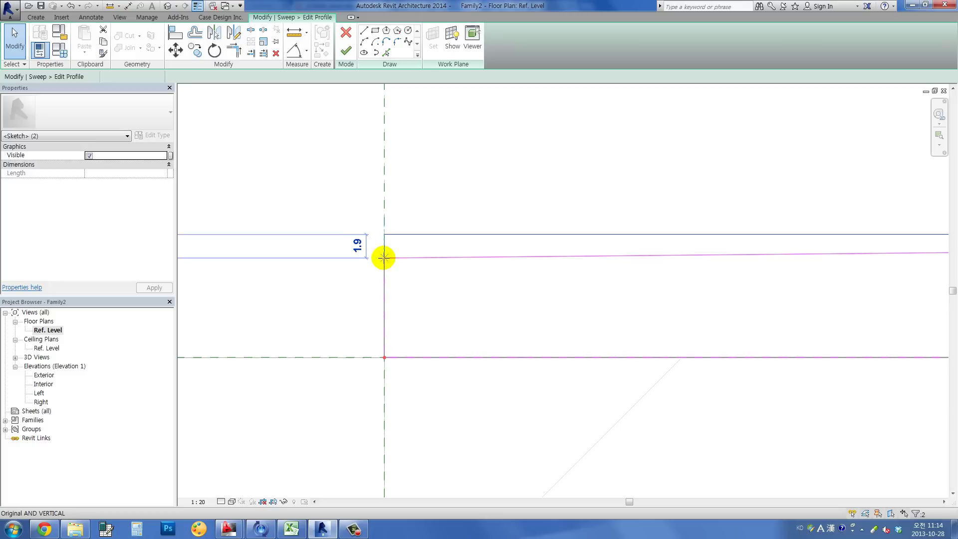
click(438, 276)
click(454, 287)
scroll(454, 287, down, 2)
scroll(454, 287, down, 2)
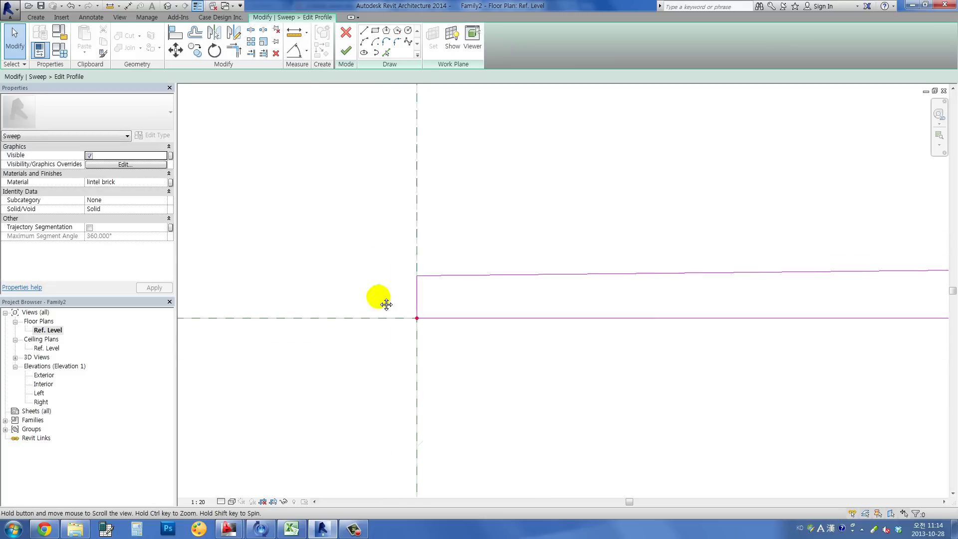
Finish the profile and sweep, then orbit the 3D view to the brick-striped arch.
click(341, 58)
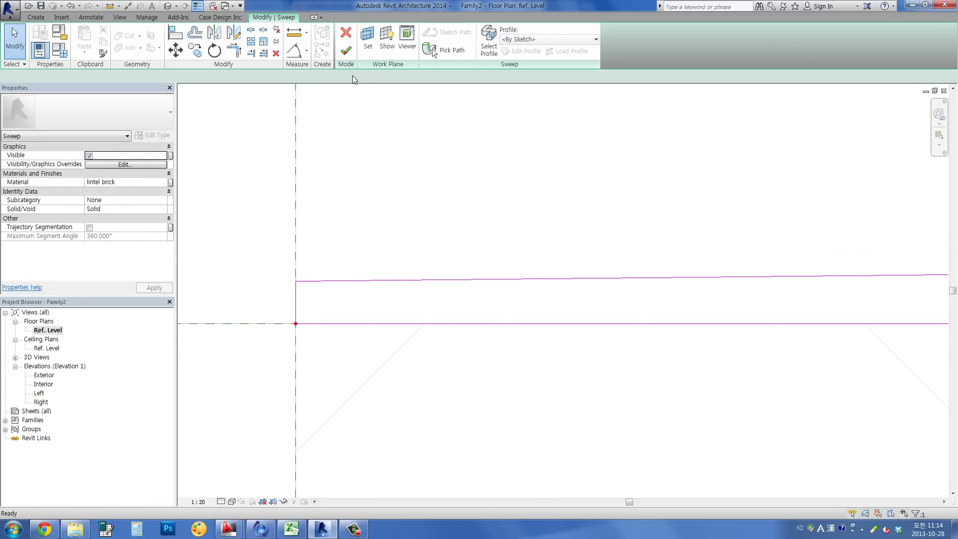
click(346, 51)
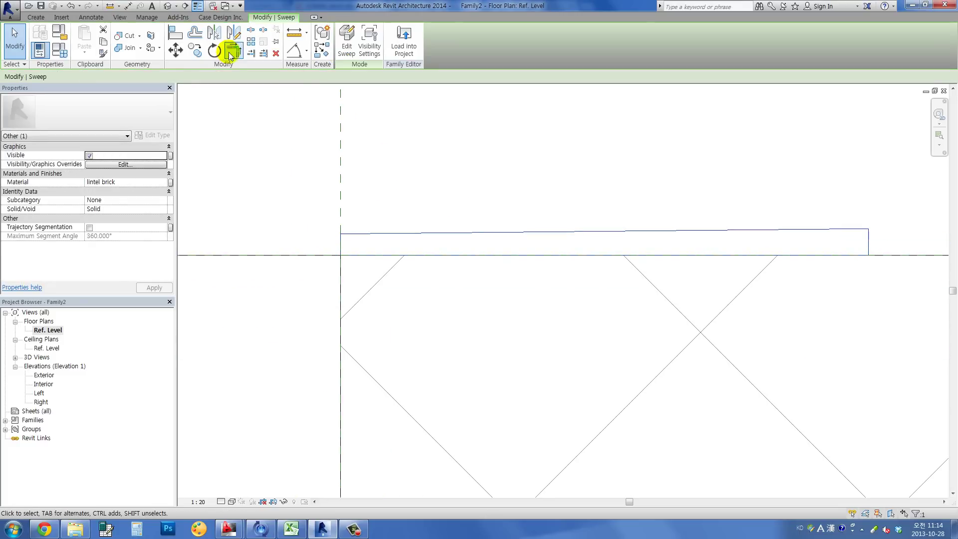
click(168, 5)
mouse_move(392, 196)
shift+middle_down()
mouse_move(641, 303)
mouse_move(514, 300)
mouse_move(453, 261)
mouse_move(421, 212)
mouse_move(113, 111)
shift+middle_up()
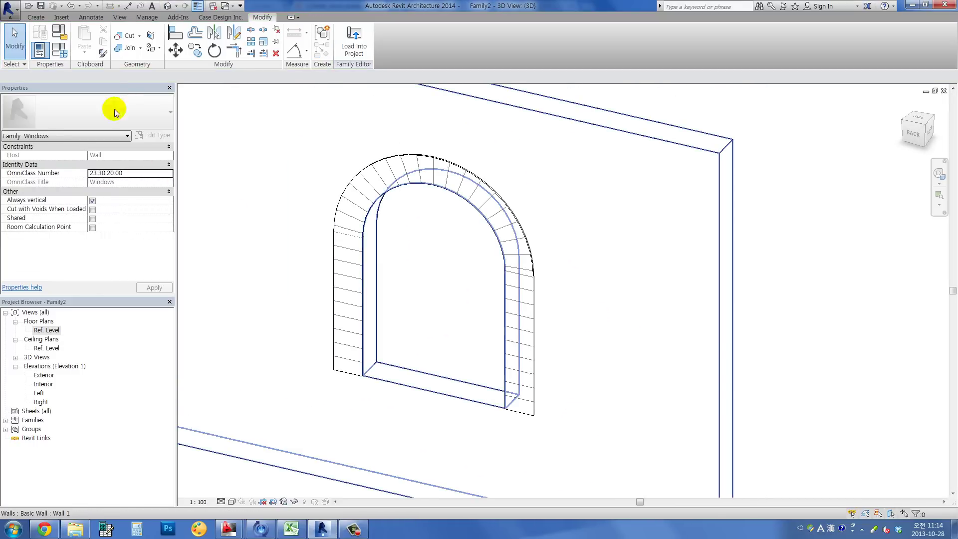
In Family Types apply Width 1500, then 1200 with a lower Height, and zoom out in 3D.
click(60, 57)
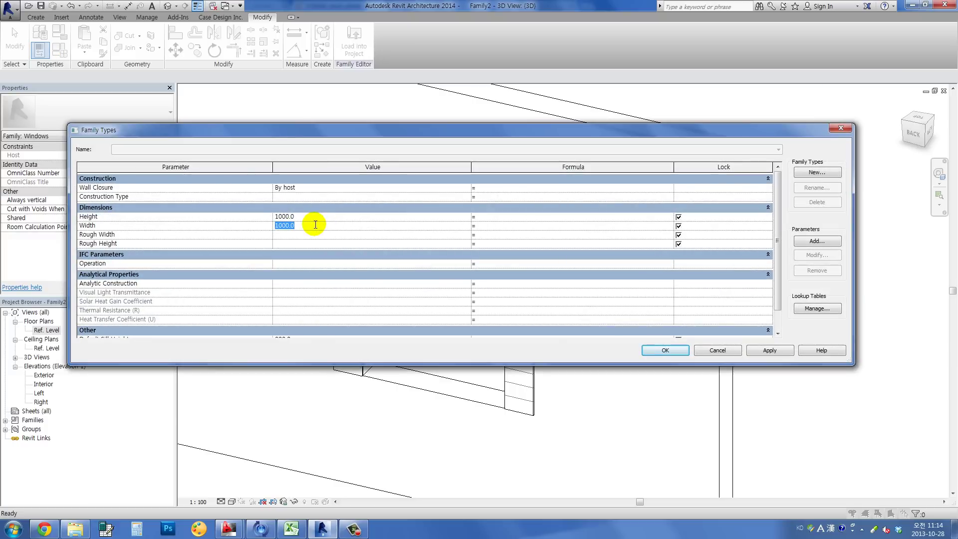
text(1500)
click(749, 351)
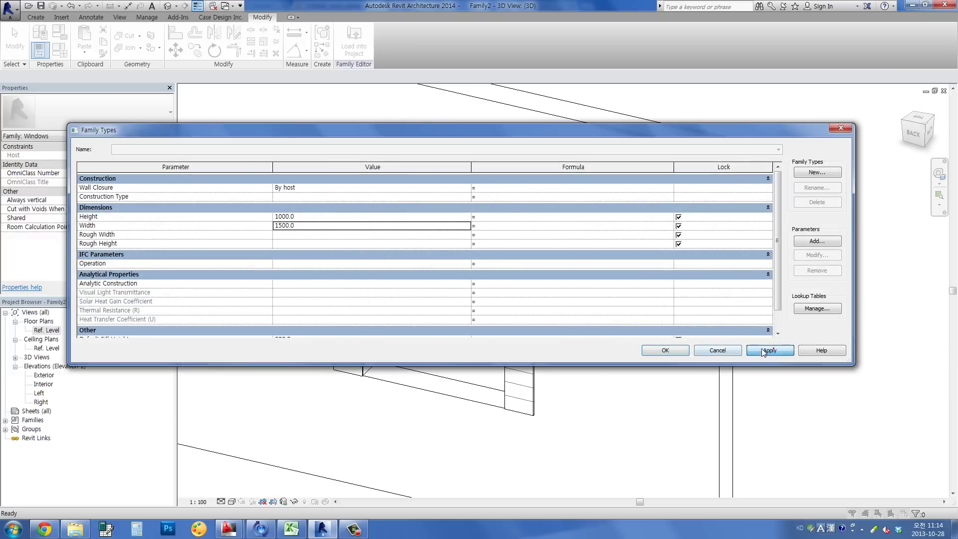
mouse_move(499, 134)
mouse_down()
mouse_move(526, 353)
mouse_move(539, 226)
mouse_up()
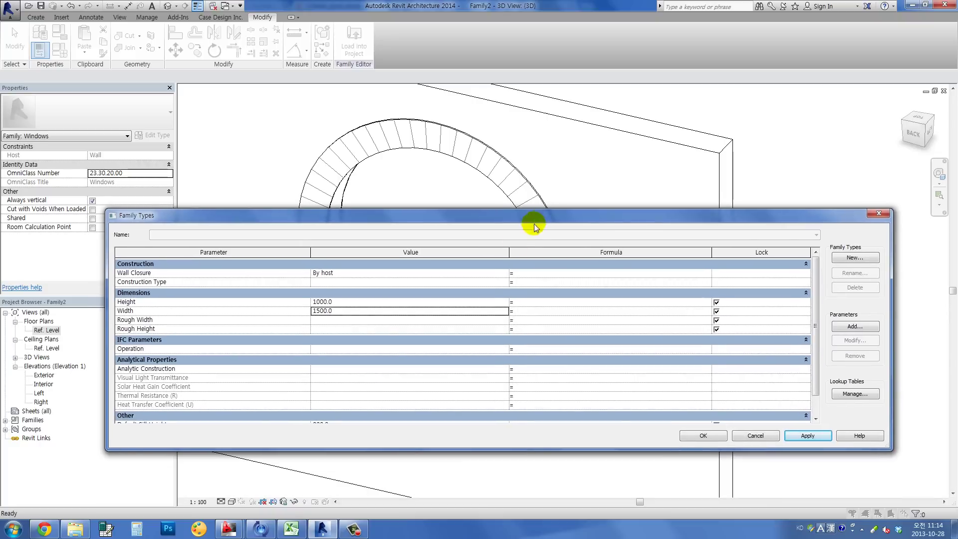
click(812, 437)
click(350, 302)
text(500)
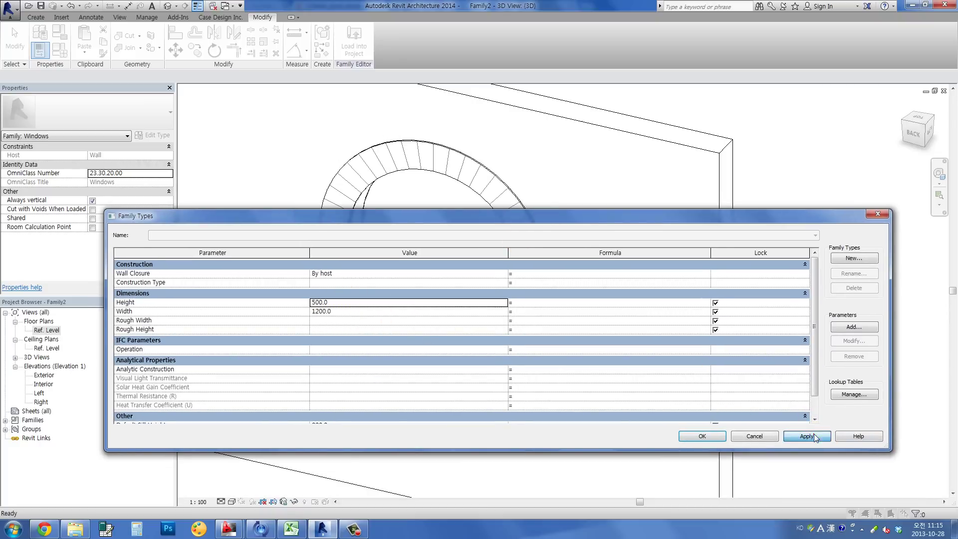
click(807, 436)
click(703, 437)
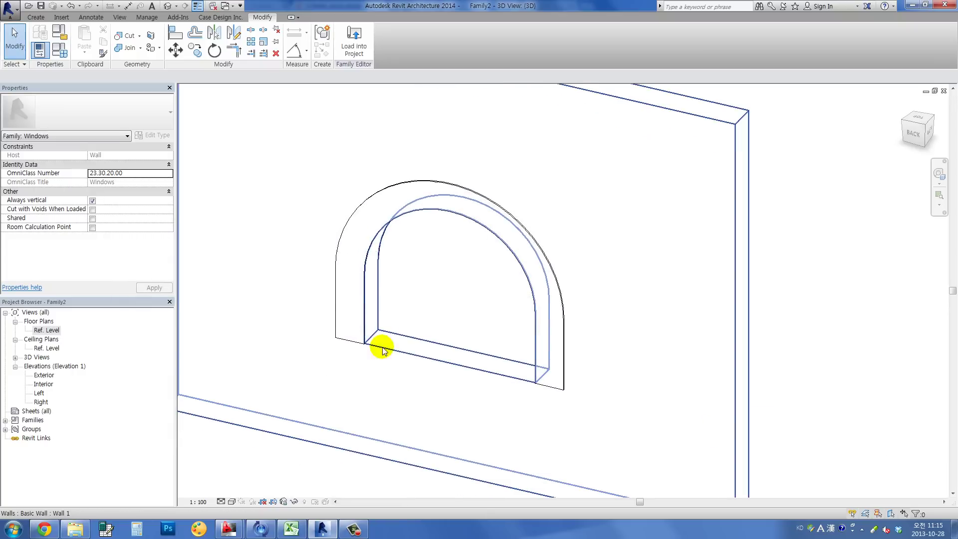
scroll(382, 348, down, 3)
scroll(479, 299, down, 3)
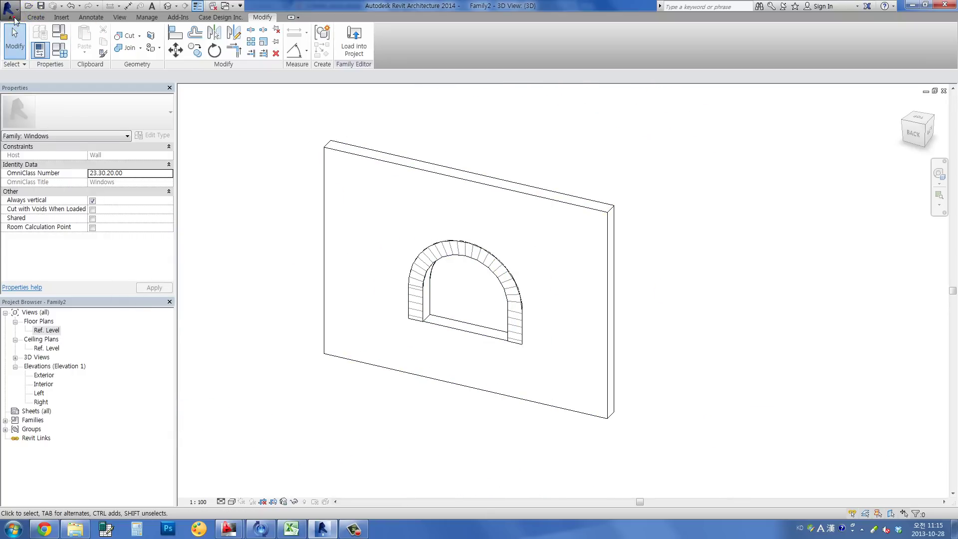
Create a new project, Project1, from the Architectural Template, showing the Level 1 plan.
click(11, 9)
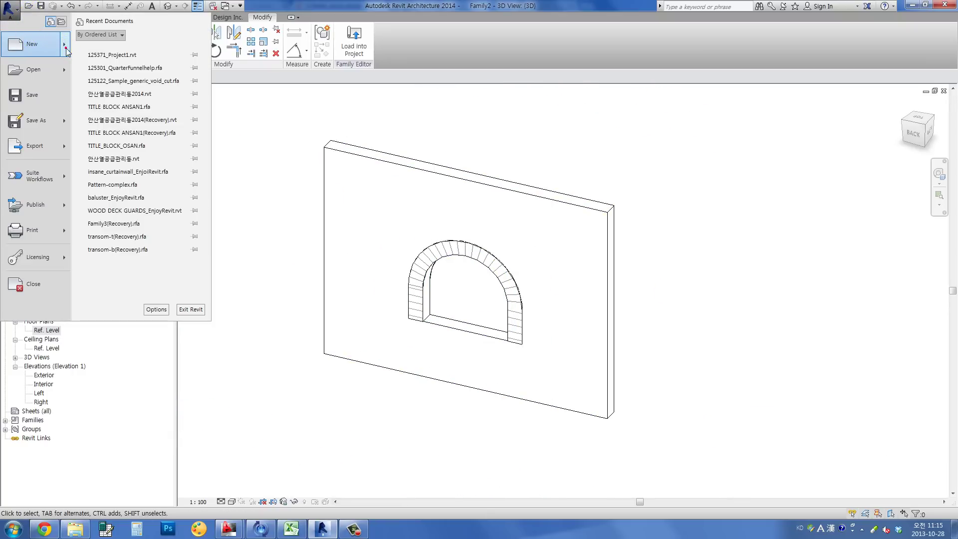
mouse_move(63, 45)
click(90, 48)
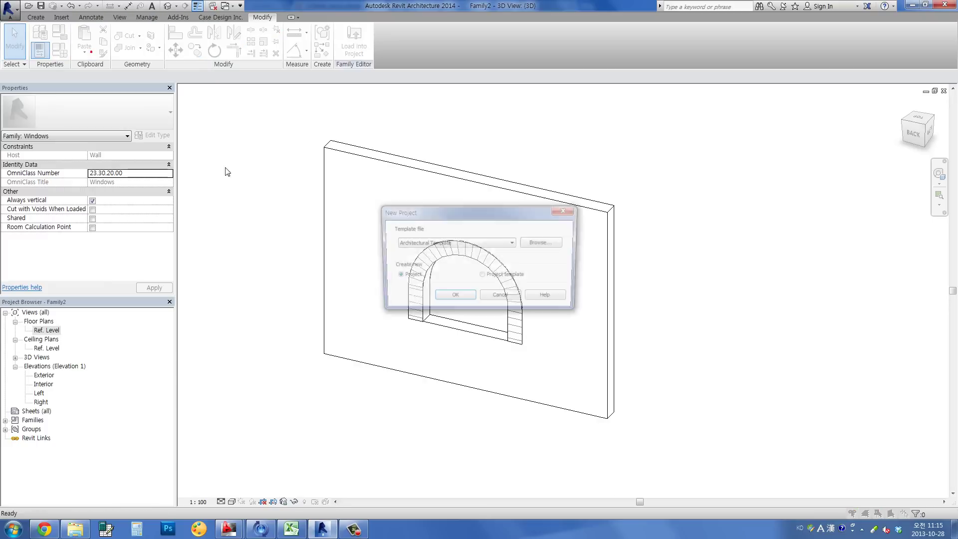
click(442, 297)
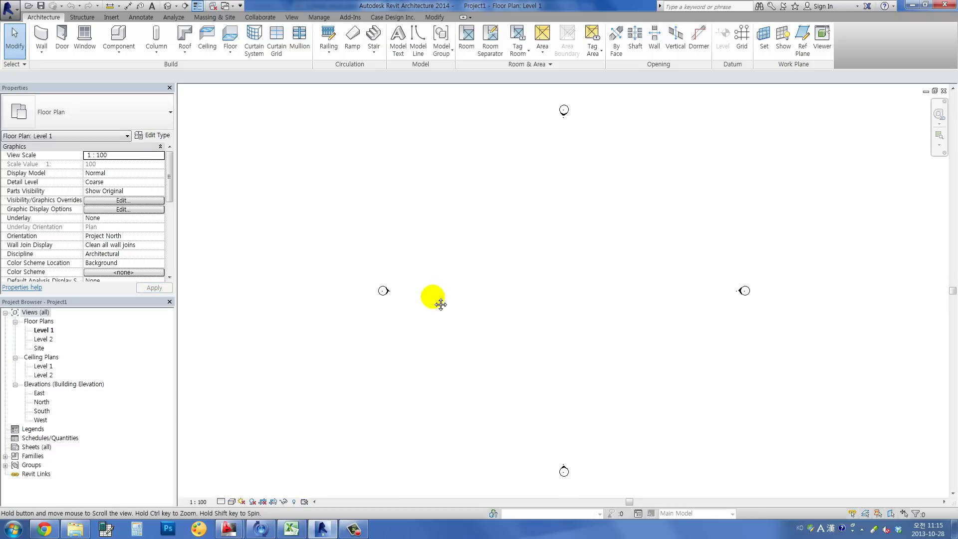
Bring the Family2 window into the project and draw a straight wall on Level 1.
click(223, 8)
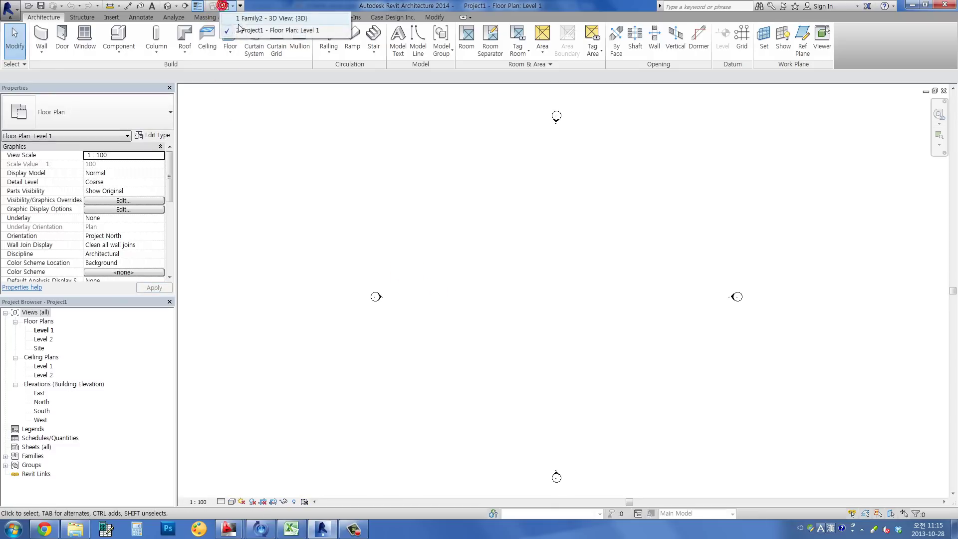
click(249, 16)
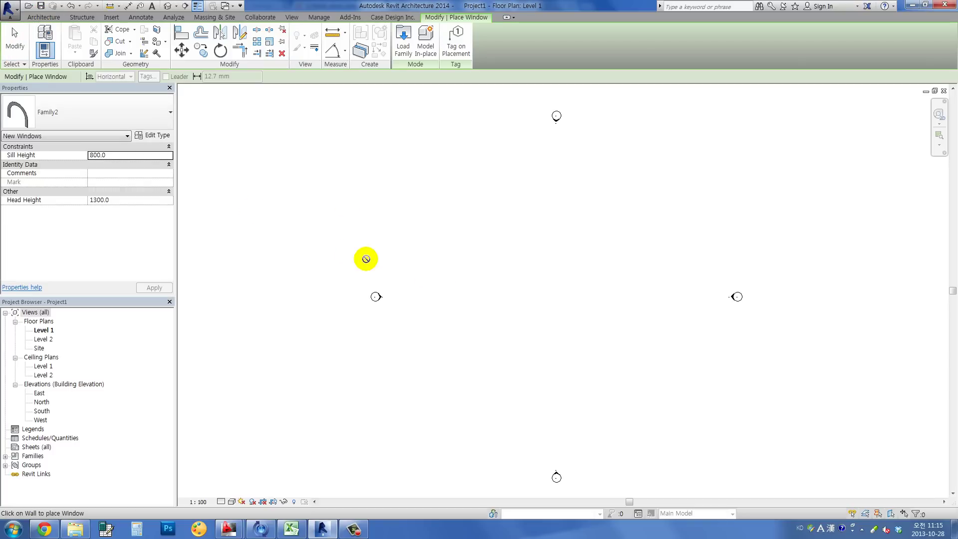
click(37, 18)
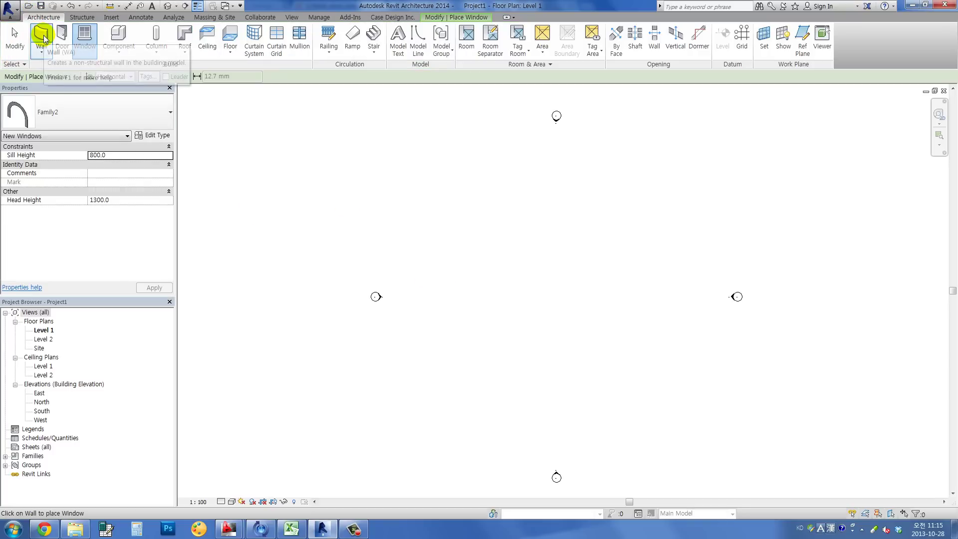
click(43, 36)
click(447, 282)
click(584, 283)
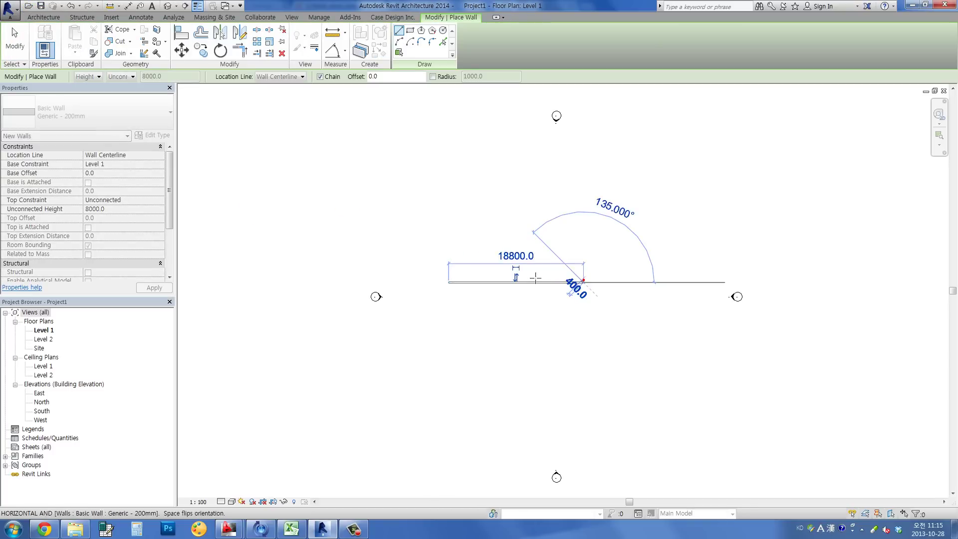
click(15, 50)
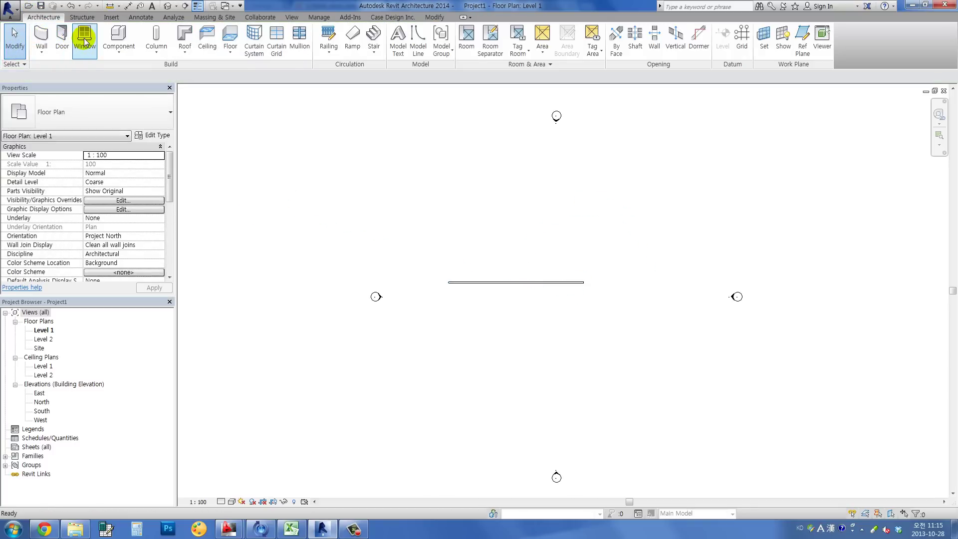
Place the arched brick window in the new wall and view it in 3D.
click(85, 38)
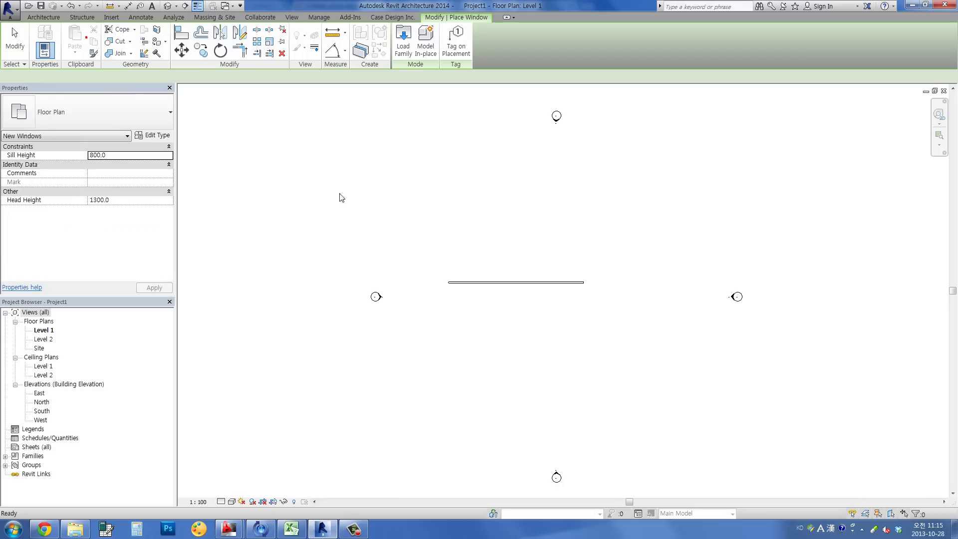
click(505, 284)
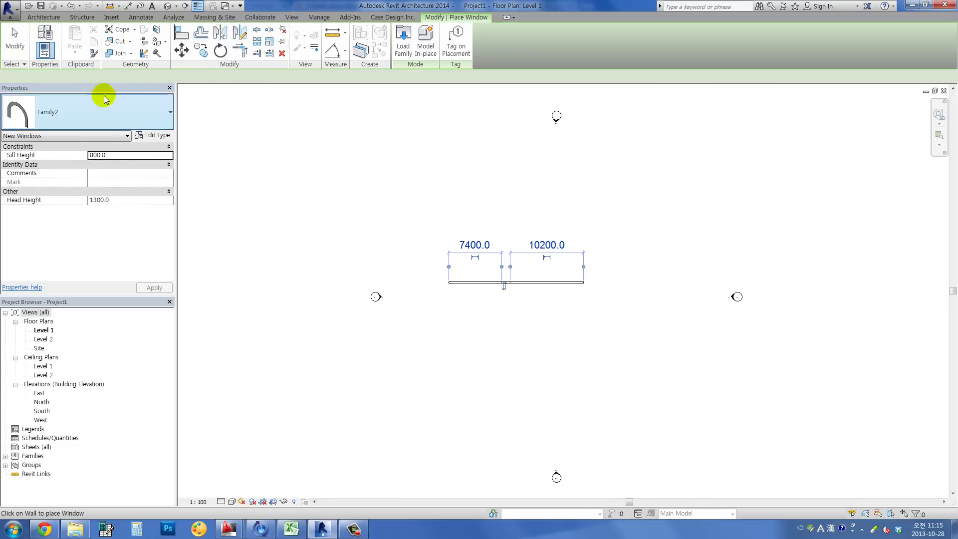
click(169, 6)
scroll(549, 334, up, 5)
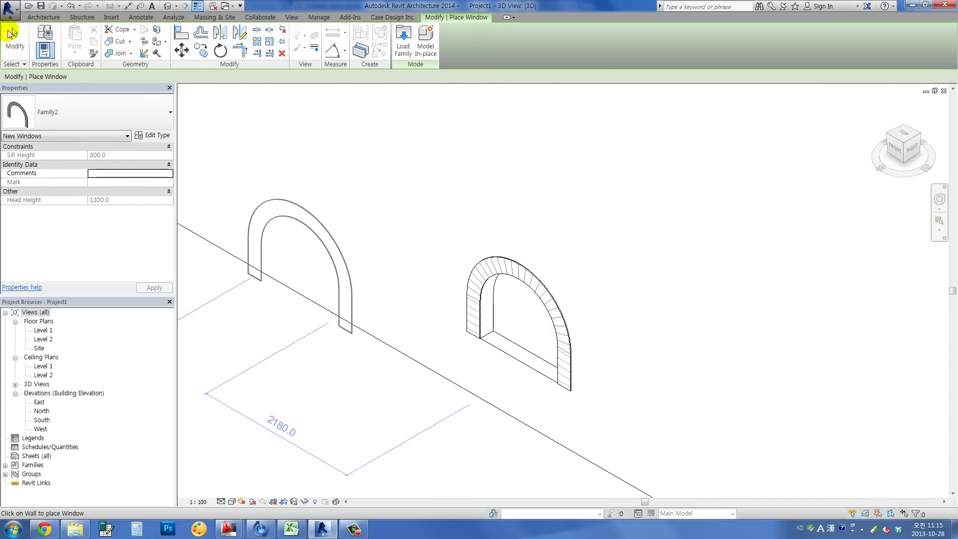